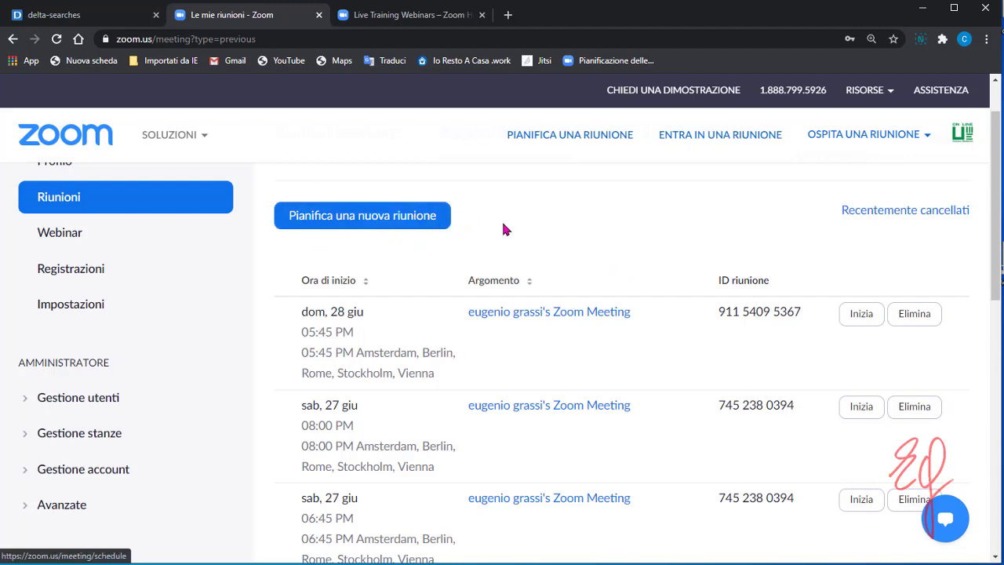
# - Return to the upcoming meetings list and open the Registrazioni page
pyautogui.click(12, 39)
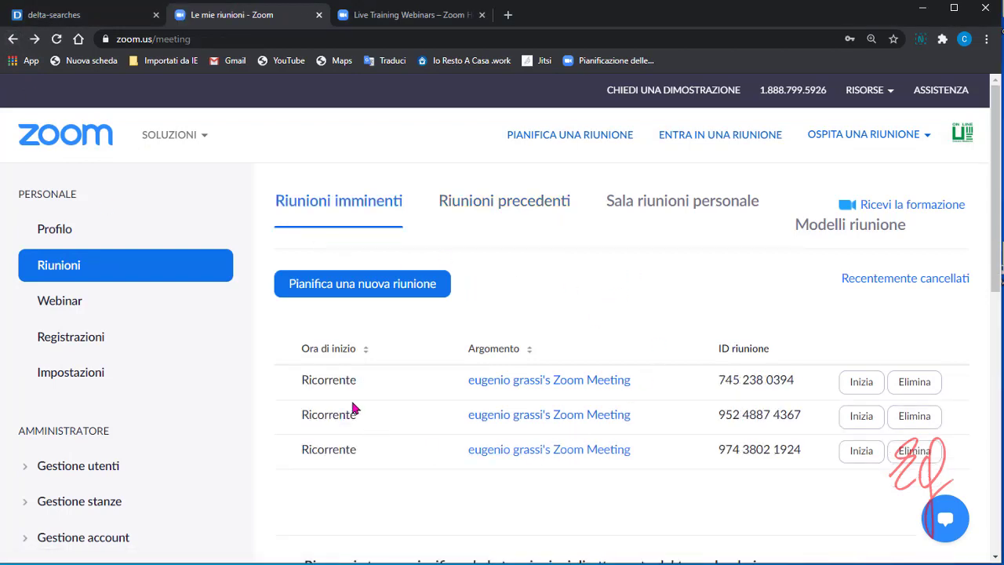
pyautogui.click(79, 307)
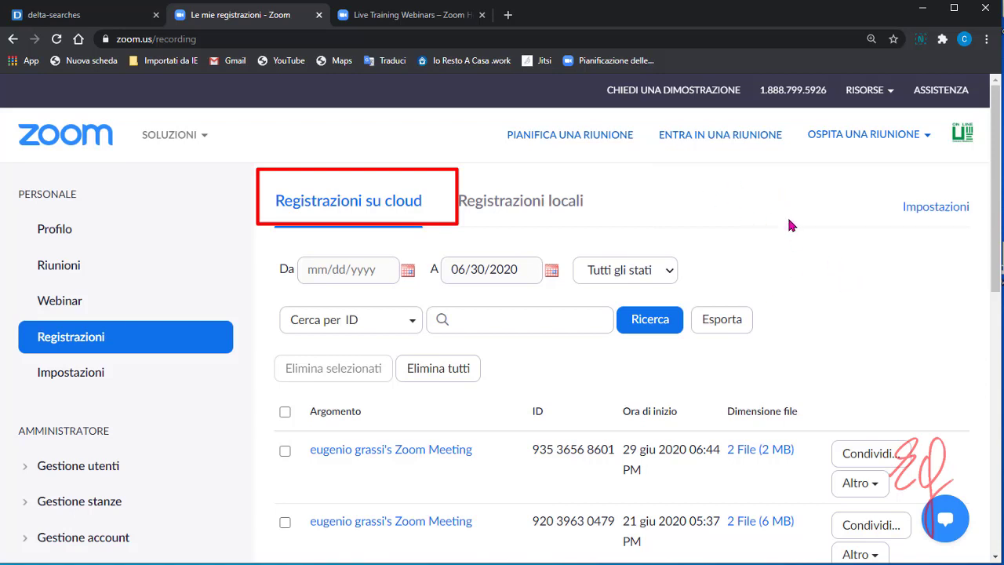
# - Show the account's licence details and the options for hosting a meeting
pyautogui.click(959, 138)
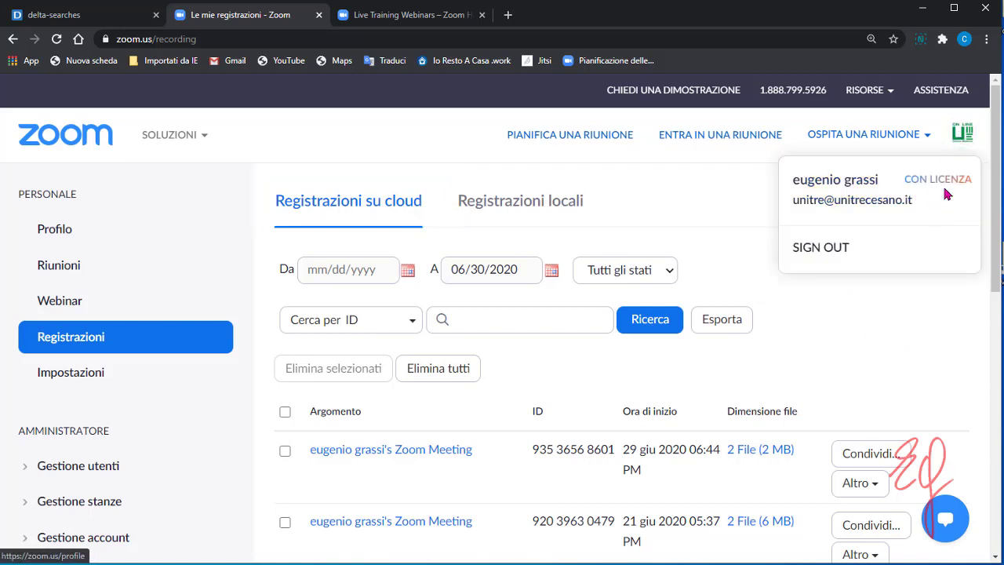
pyautogui.click(723, 197)
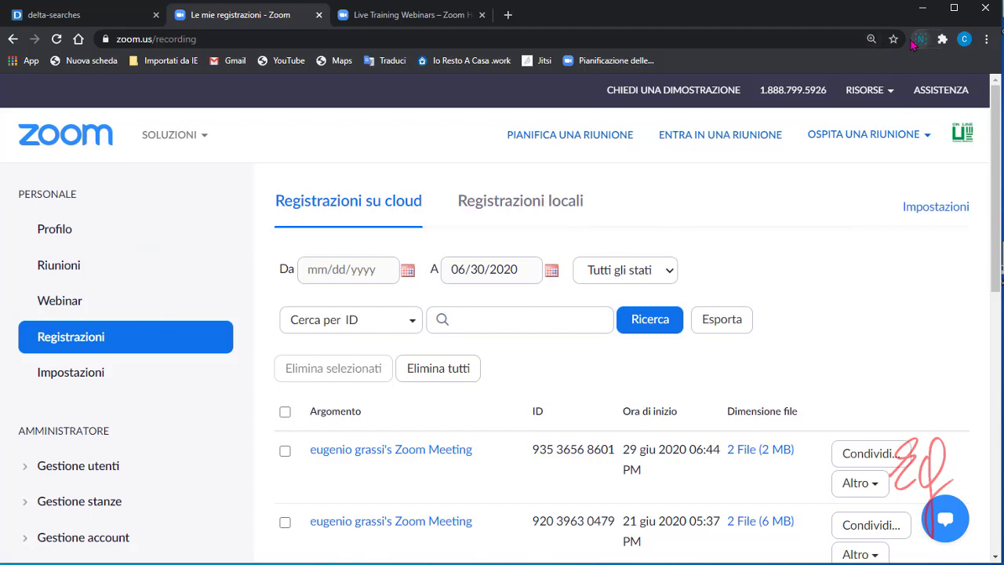
pyautogui.click(898, 134)
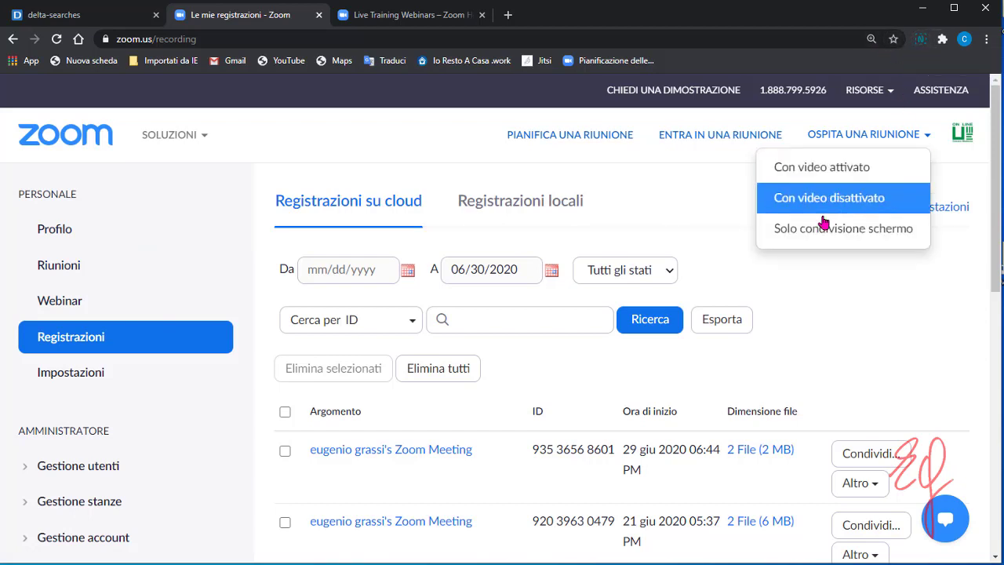
pyautogui.scroll(-1, 189, 308)
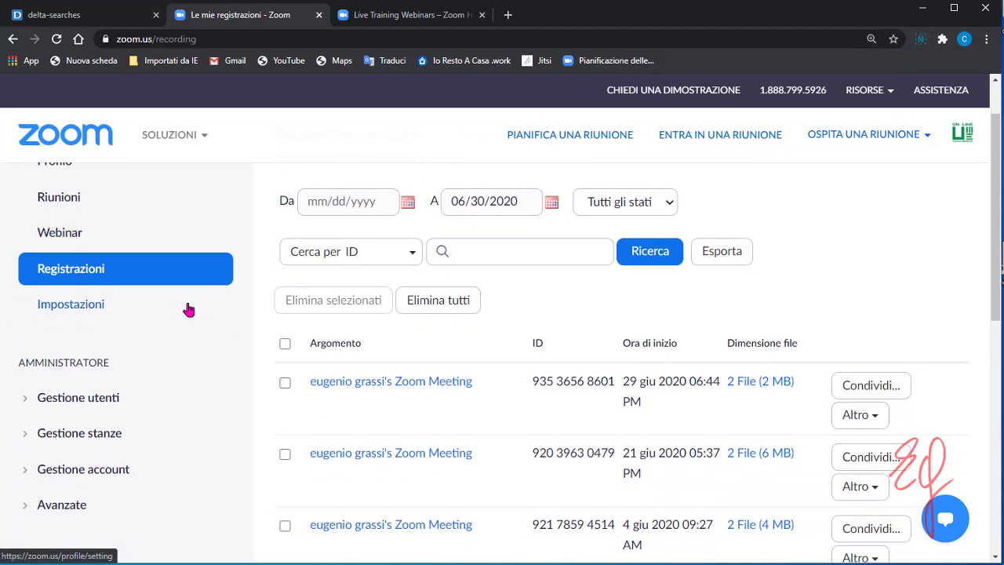
pyautogui.scroll(1, 163, 281)
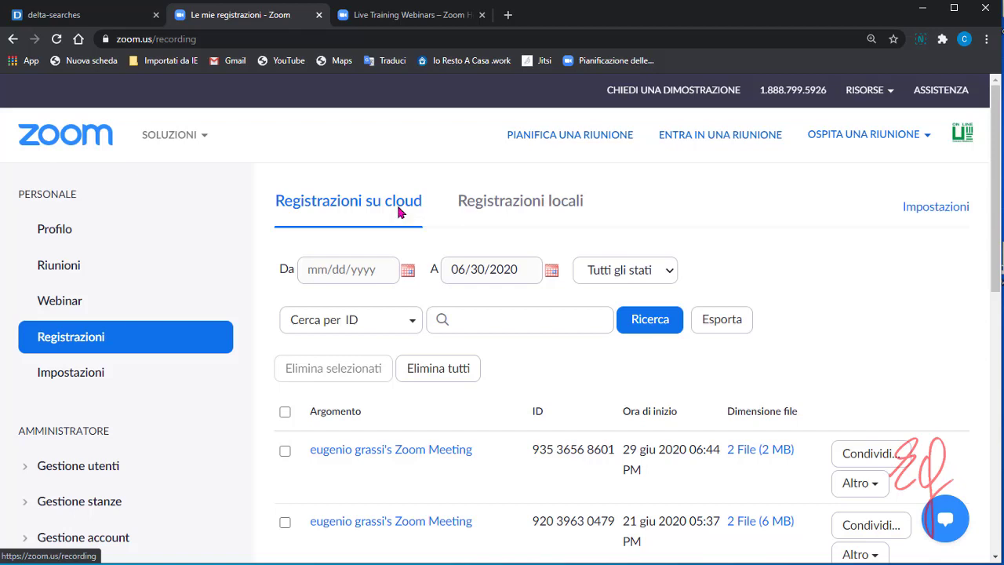
# - Open the local recordings and review the whole list with its dates, computers and file locations
pyautogui.click(514, 205)
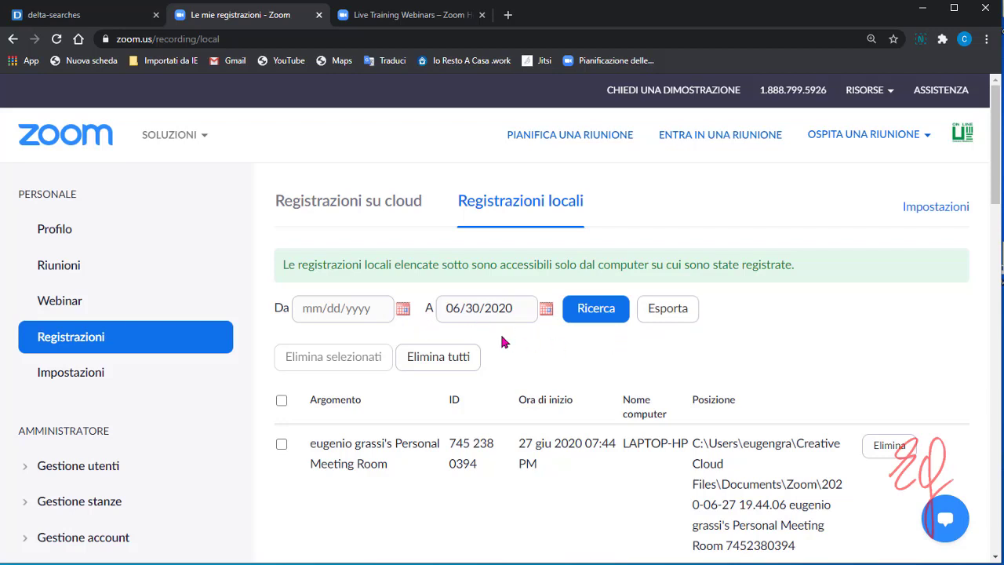
pyautogui.scroll(-1, 388, 396)
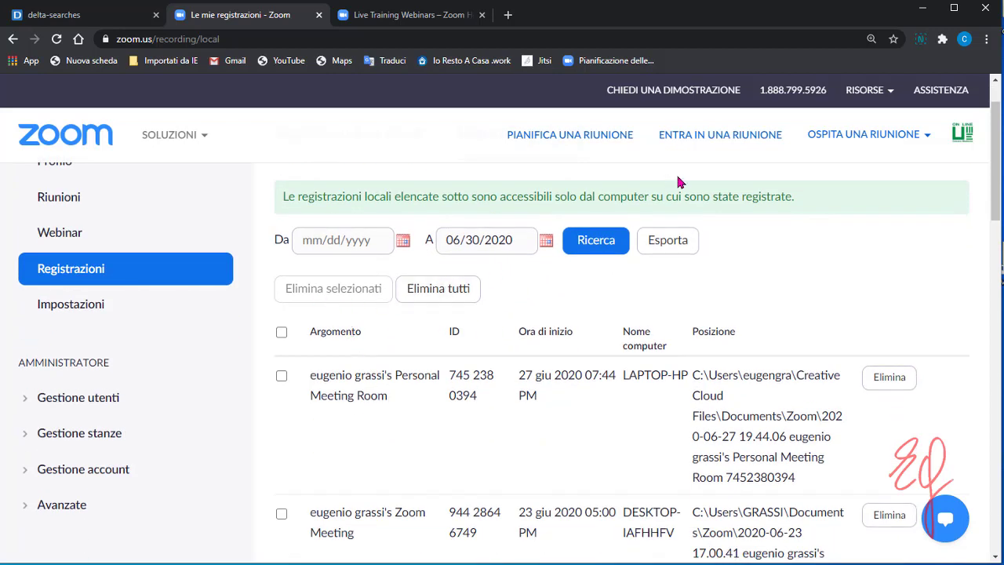
pyautogui.scroll(-1, 367, 421)
pyautogui.scroll(-1, 365, 421)
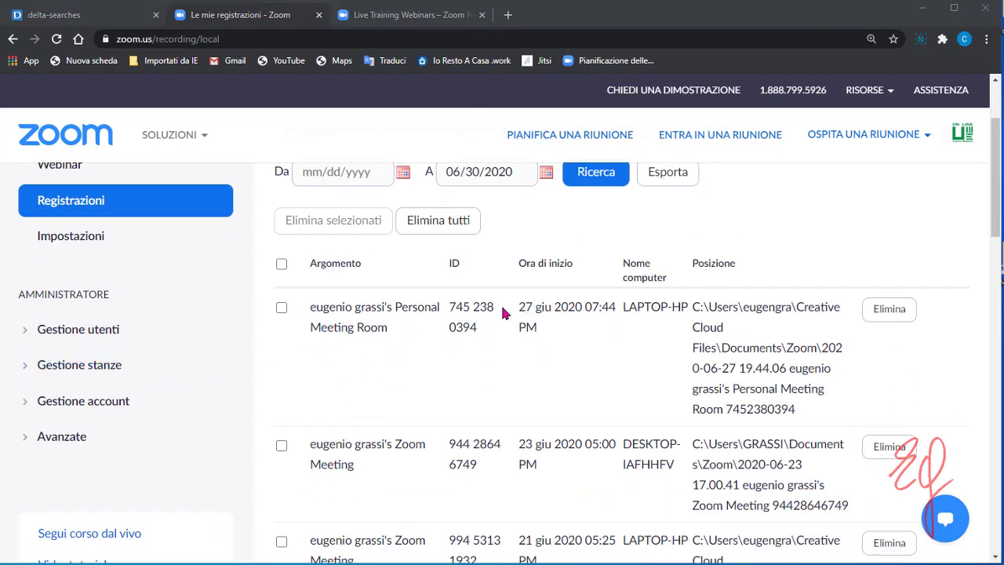
pyautogui.scroll(-1, 542, 439)
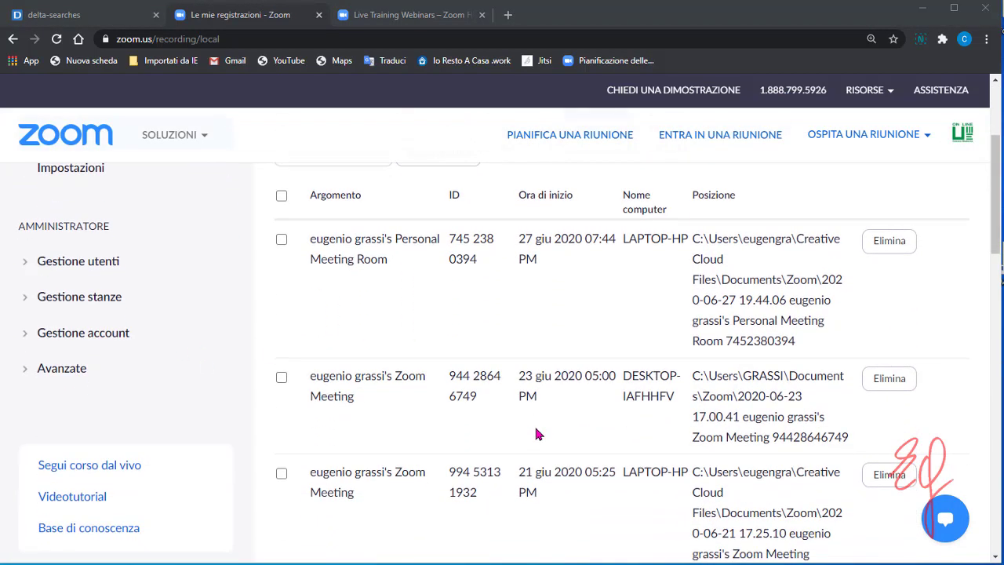
pyautogui.scroll(-1, 541, 479)
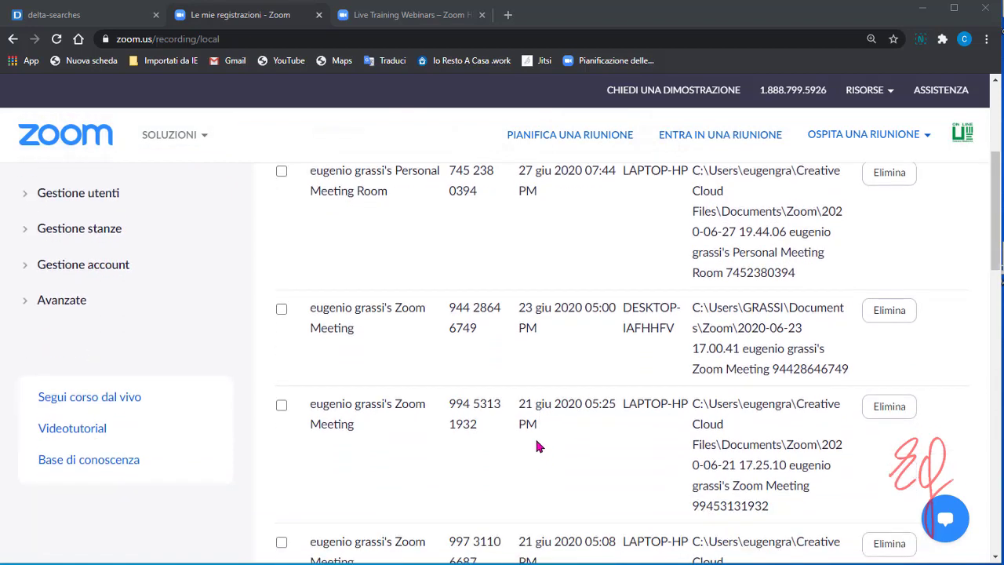
pyautogui.scroll(-5, 526, 418)
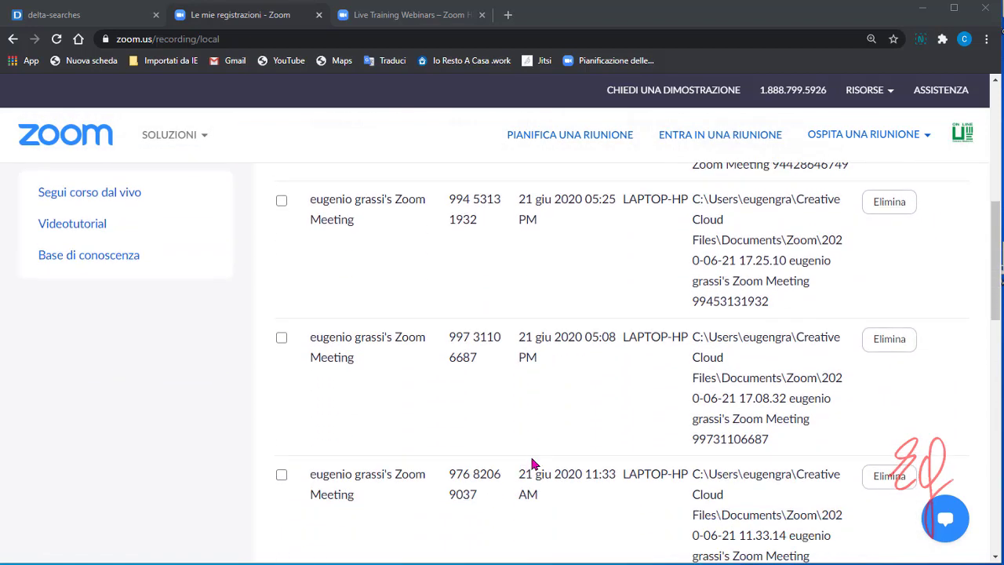
pyautogui.scroll(-3, 537, 455)
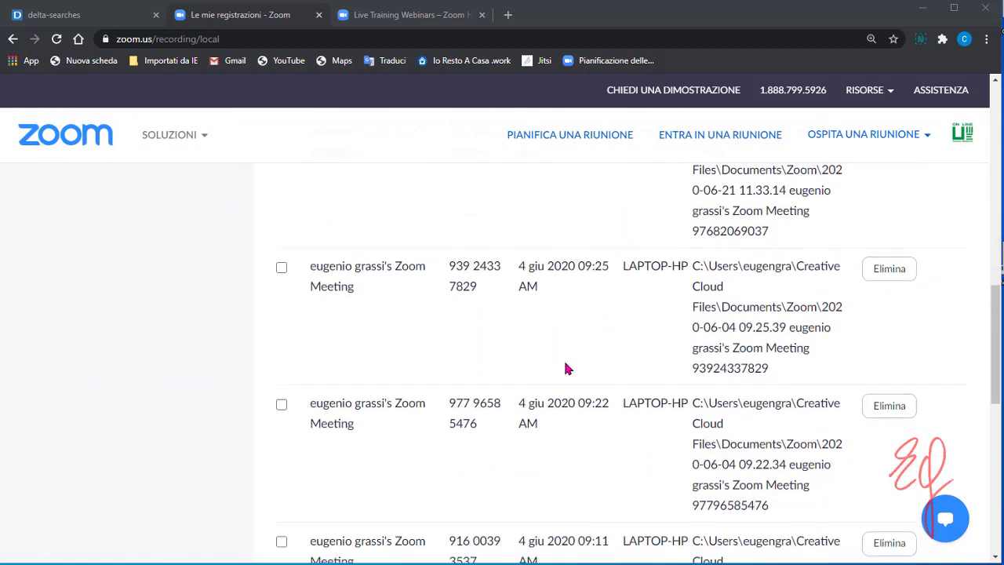
pyautogui.scroll(-3, 564, 365)
pyautogui.scroll(-2, 566, 368)
pyautogui.scroll(14, 566, 368)
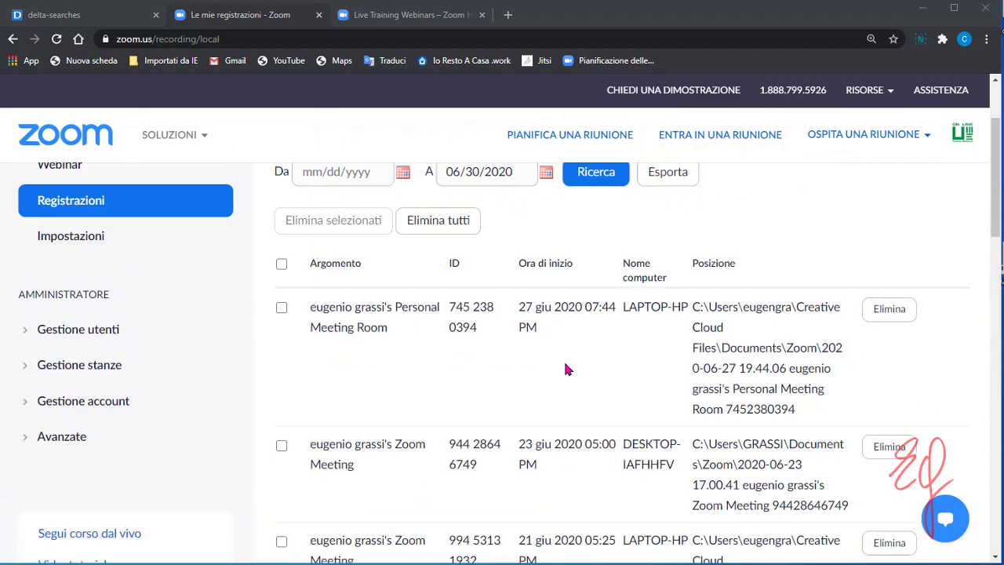
# - Export the list of local recordings as a CSV file
pyautogui.scroll(-2, 564, 365)
pyautogui.click(672, 181)
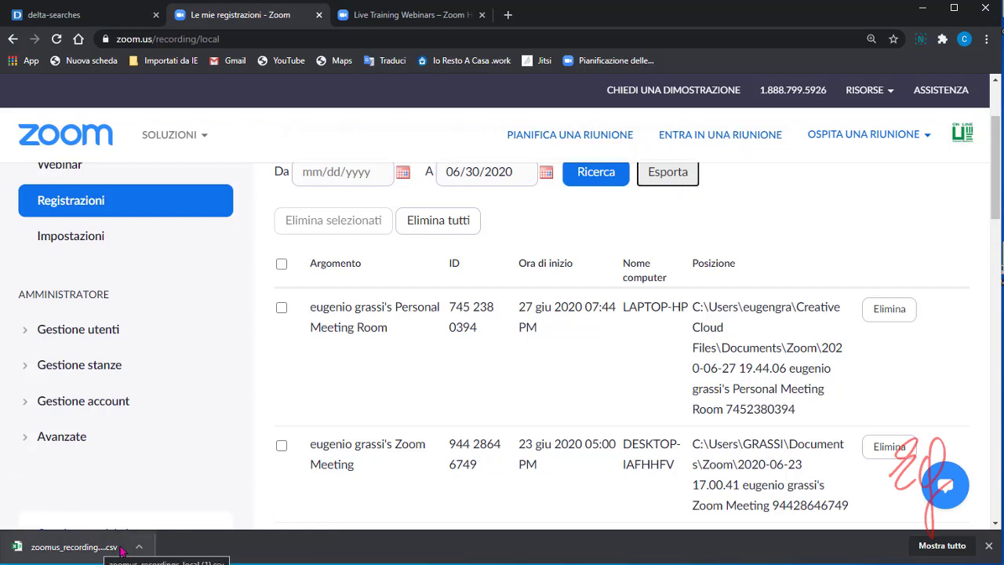
pyautogui.click(831, 222)
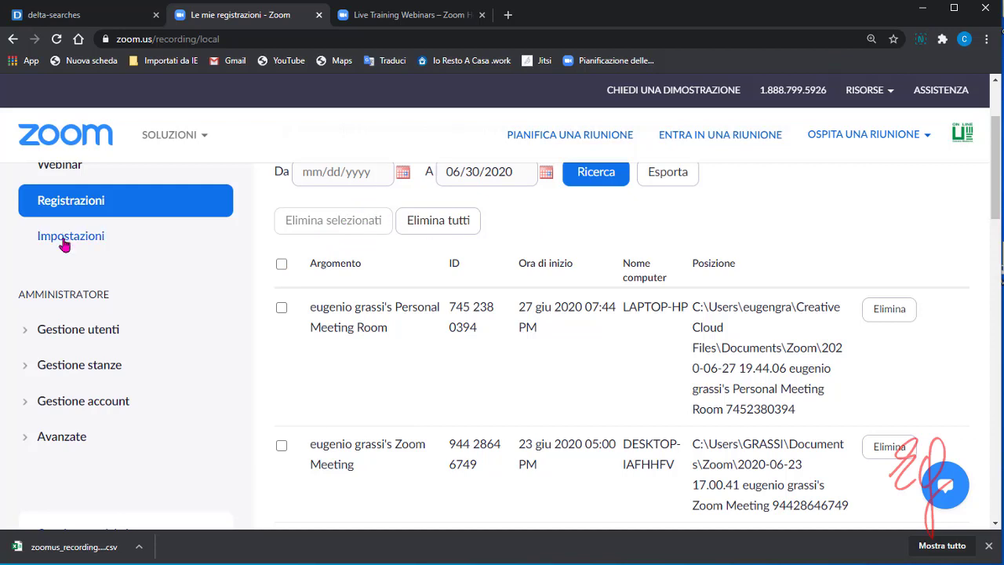
# - Return to the cloud recordings and view the criteria available for searching them
pyautogui.scroll(2, 470, 240)
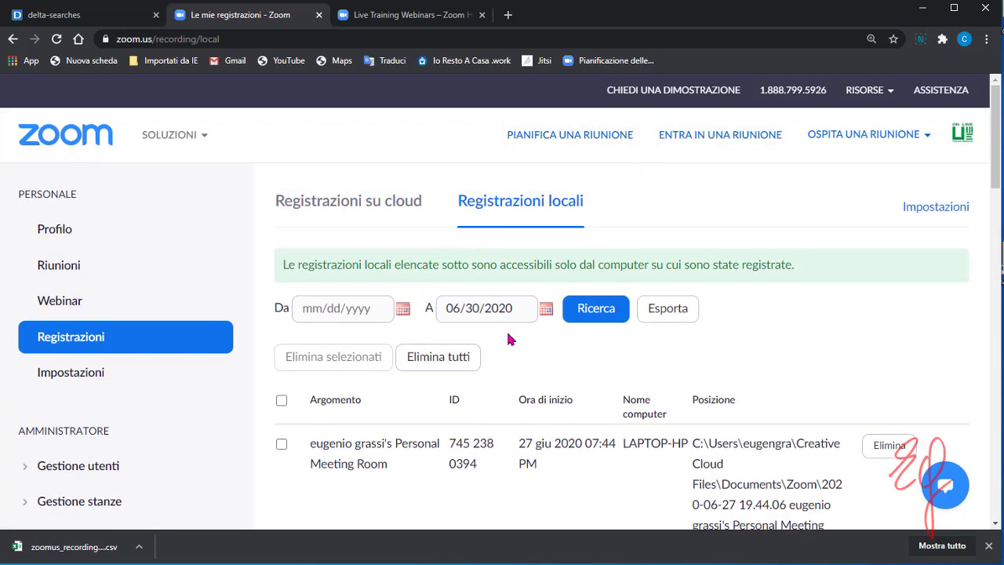
pyautogui.click(362, 207)
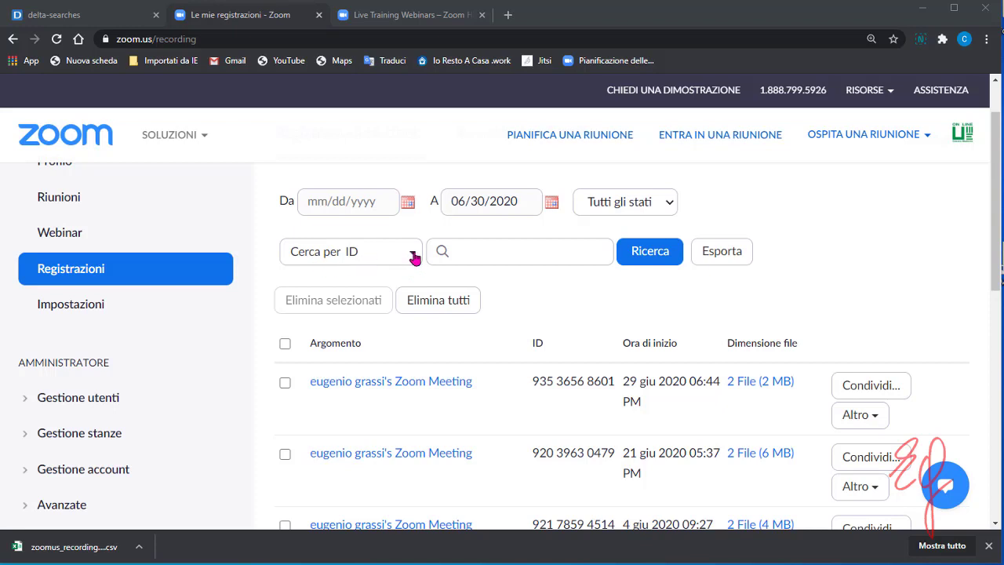
pyautogui.click(412, 258)
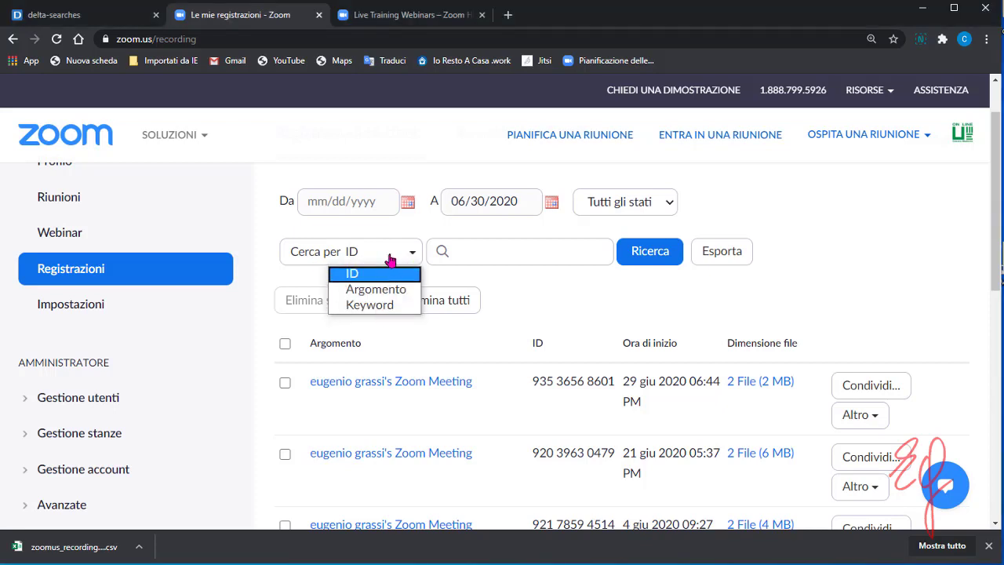
pyautogui.click(389, 259)
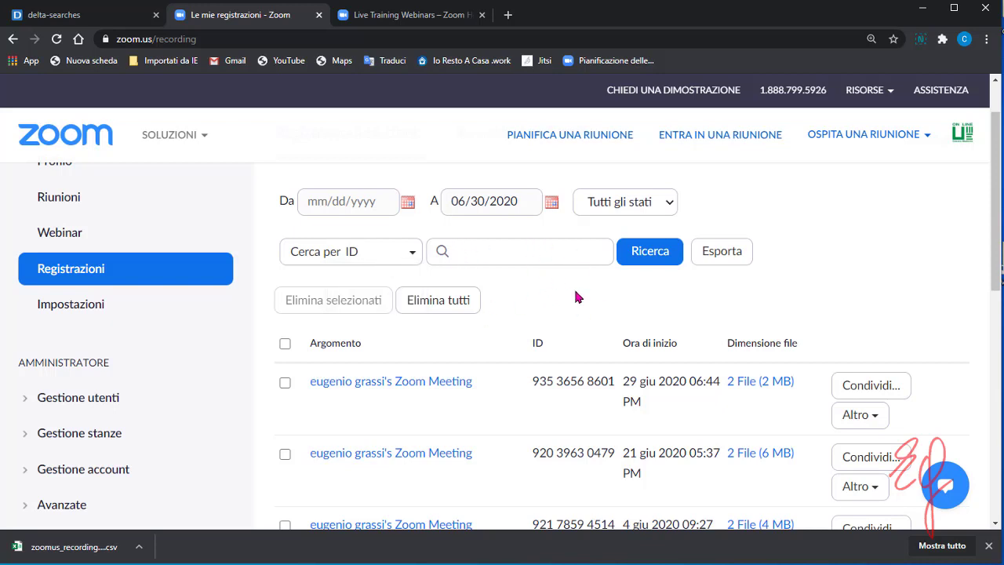
# - Review the cloud recordings and show the additional actions for the 29 giu 2020 recording
pyautogui.scroll(-1, 571, 293)
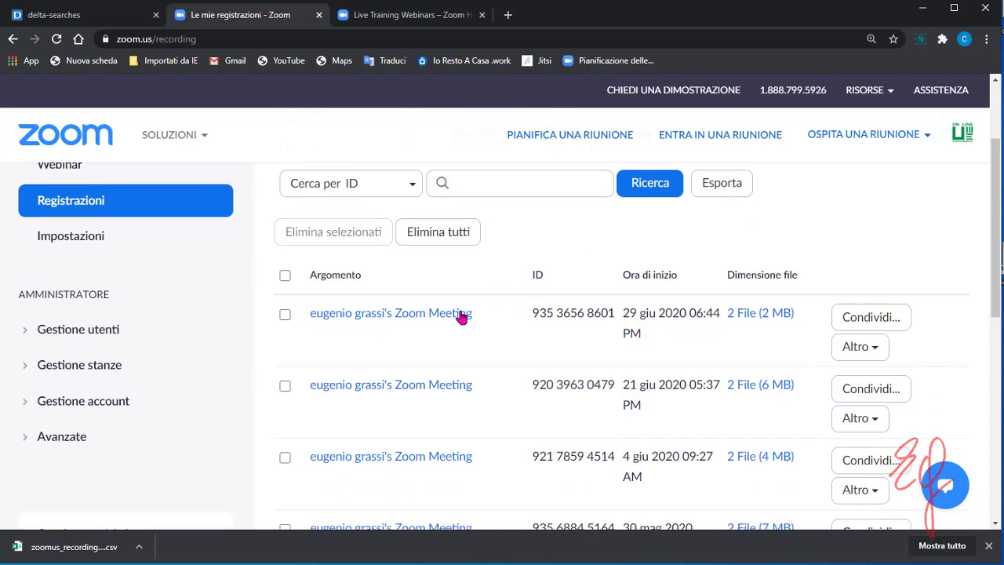
pyautogui.scroll(-2, 446, 331)
pyautogui.scroll(2, 446, 324)
pyautogui.scroll(-2, 710, 367)
pyautogui.scroll(2, 645, 287)
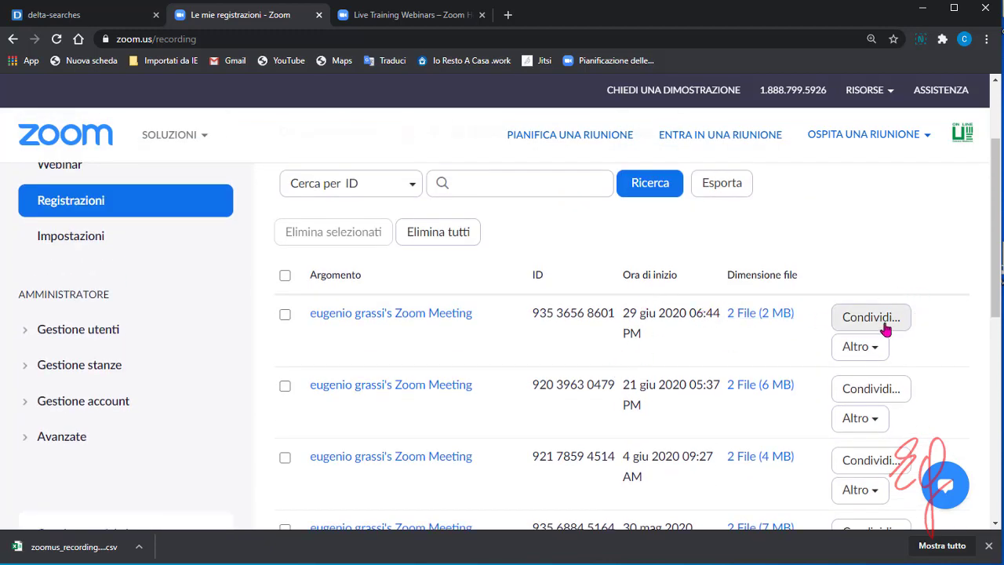
pyautogui.click(872, 357)
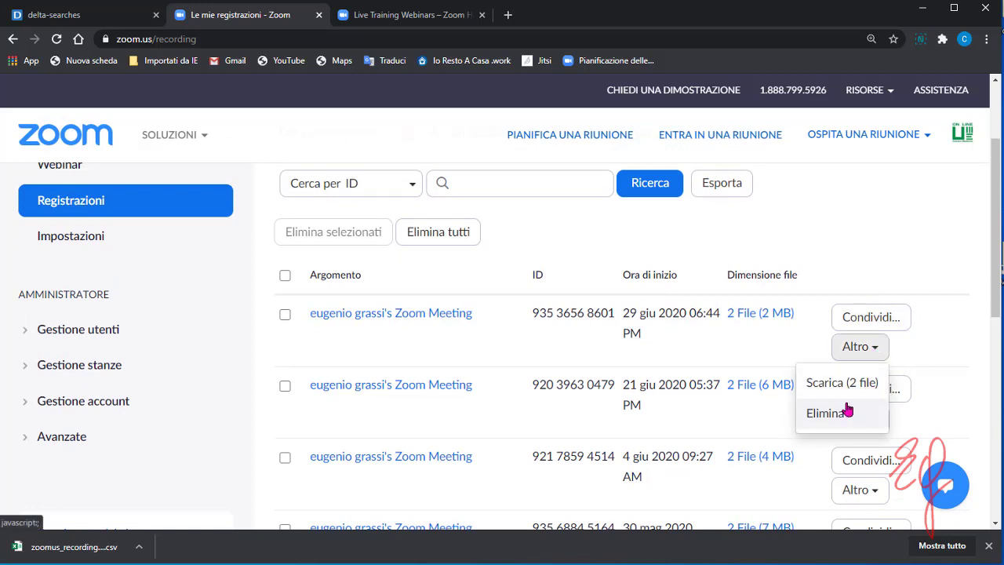
pyautogui.click(436, 423)
pyautogui.scroll(-5, 471, 395)
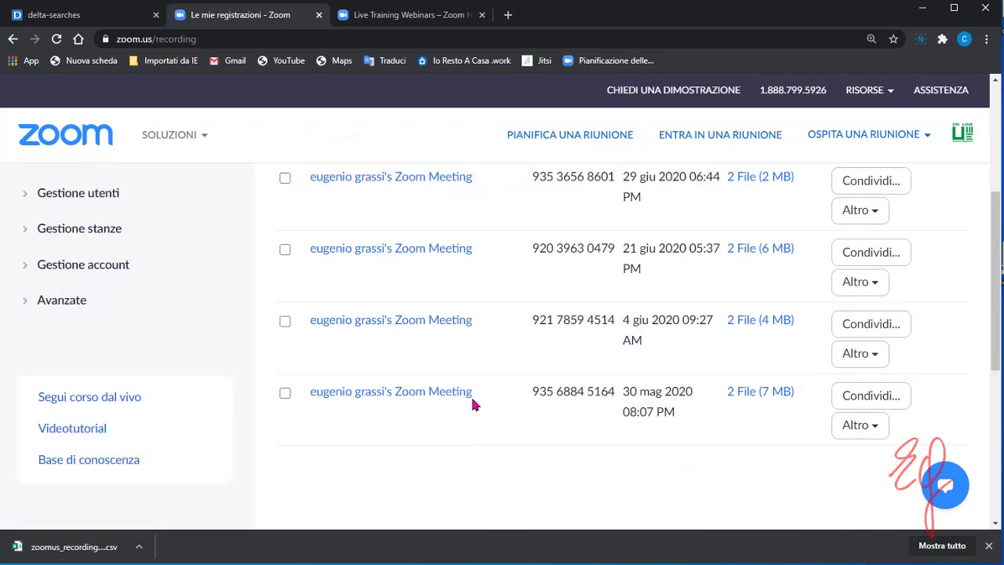
pyautogui.scroll(5, 449, 352)
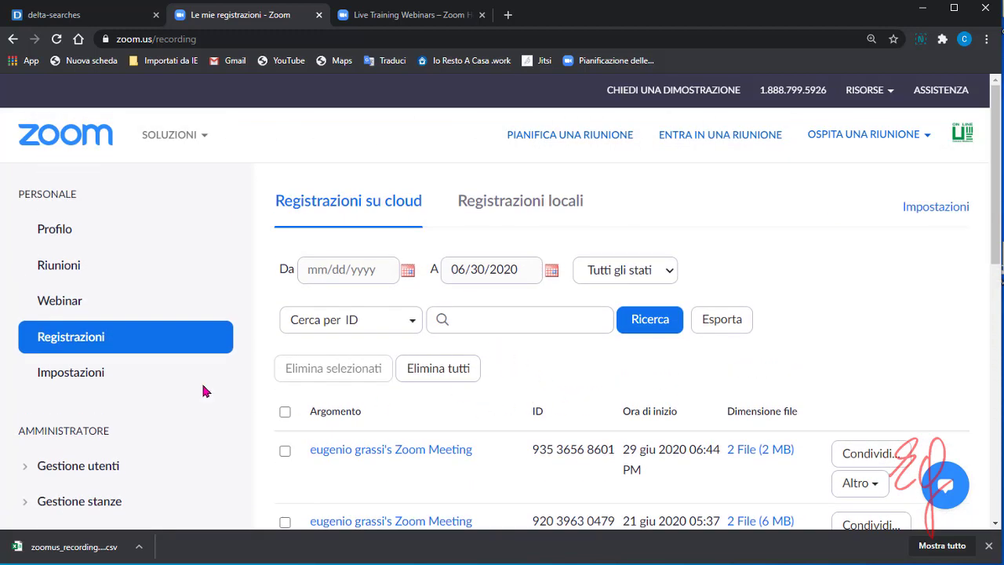
# - Open the Impostazioni page and examine the meeting settings from Security down to Condivisione schermo
pyautogui.scroll(-1, 168, 349)
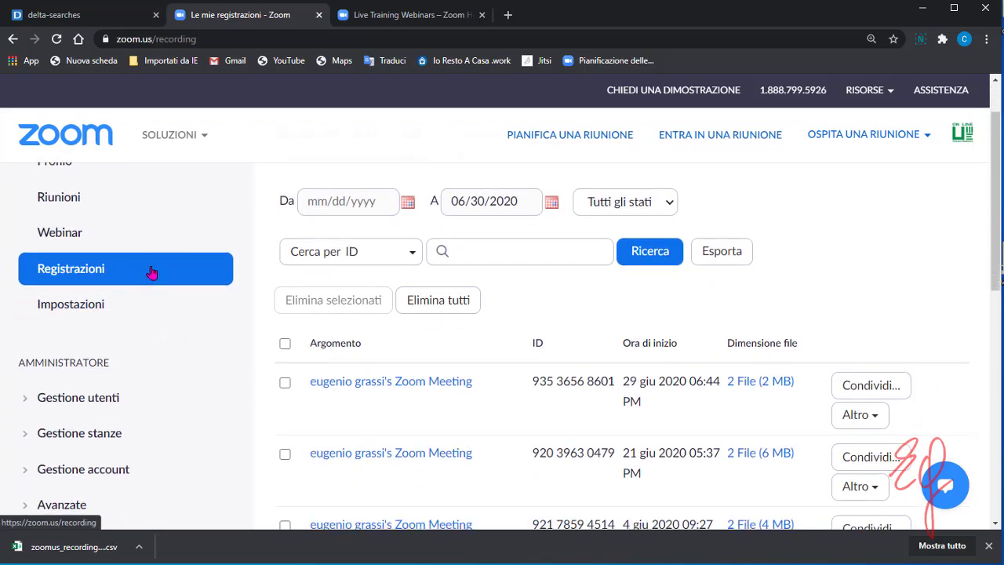
pyautogui.click(87, 312)
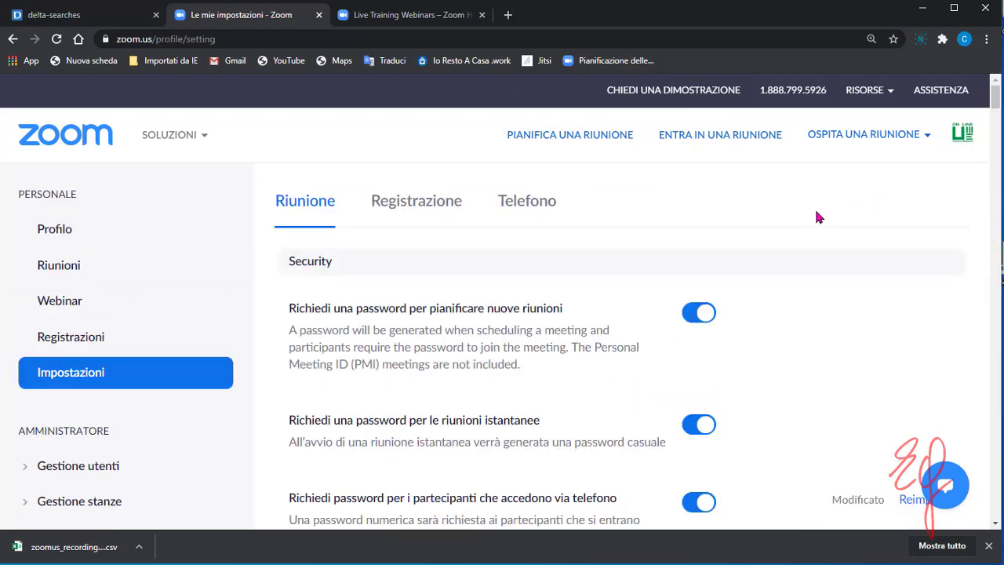
pyautogui.scroll(-6, 797, 319)
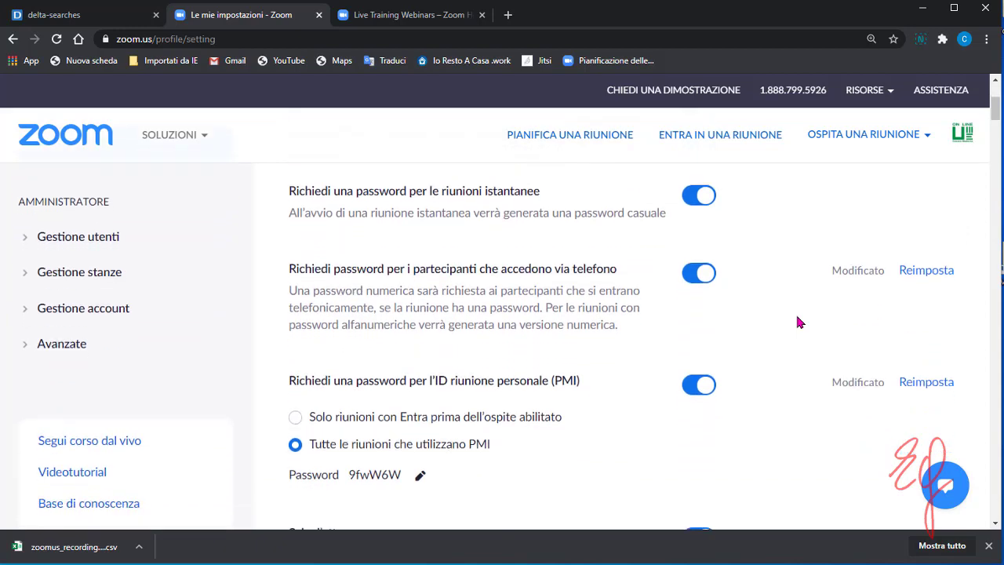
pyautogui.scroll(-8, 798, 324)
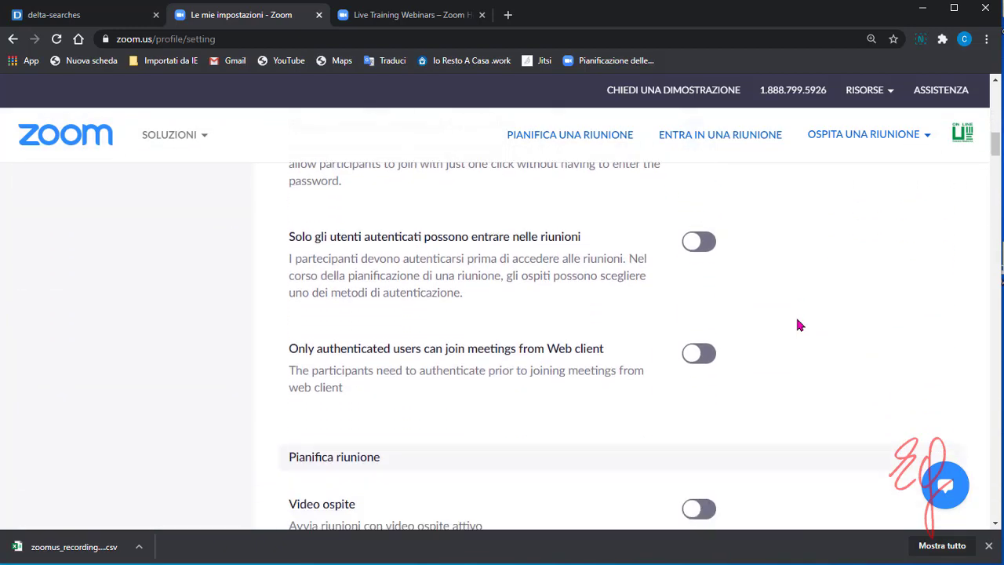
pyautogui.scroll(-9, 798, 324)
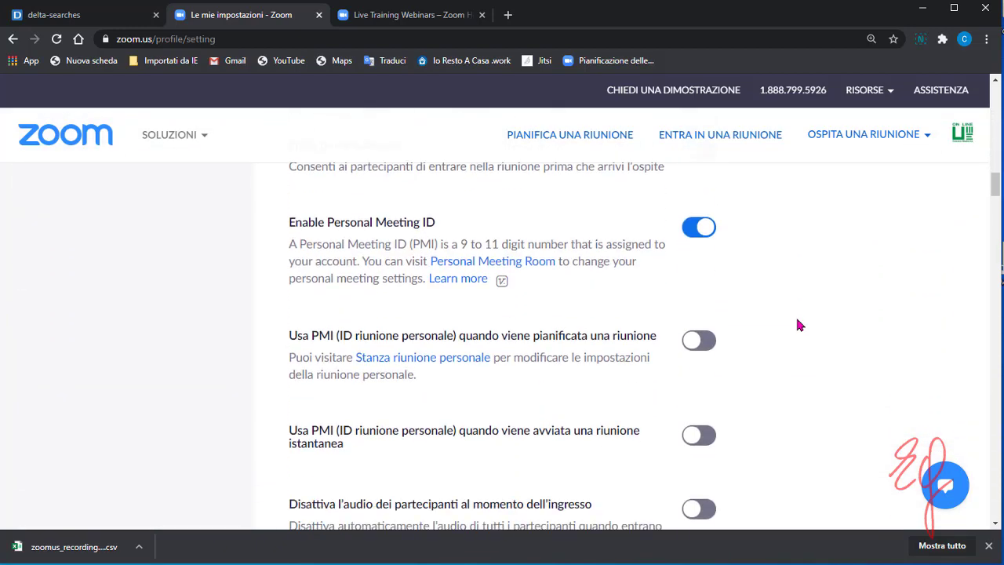
pyautogui.scroll(-9, 797, 324)
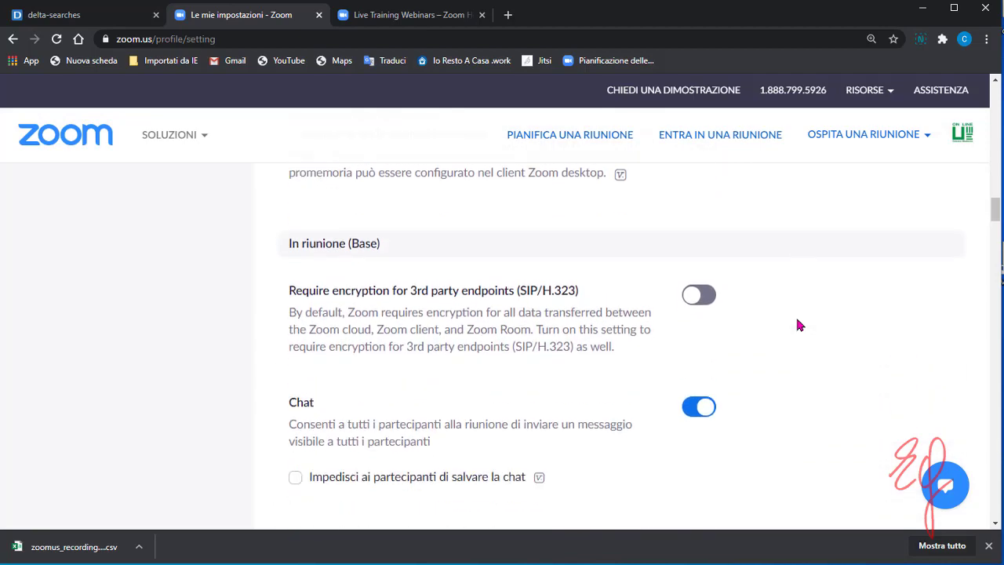
pyautogui.scroll(-7, 789, 321)
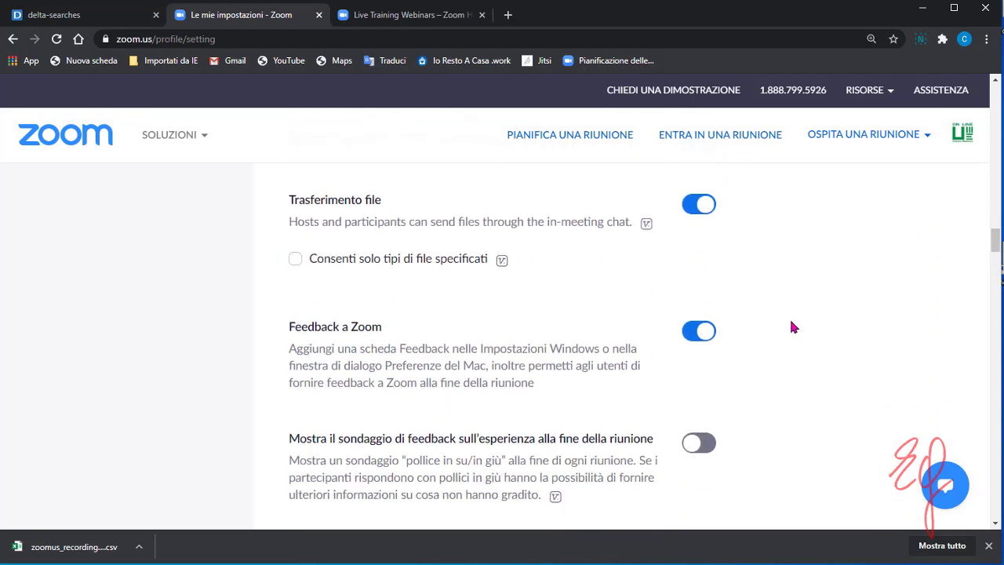
pyautogui.scroll(-5, 792, 326)
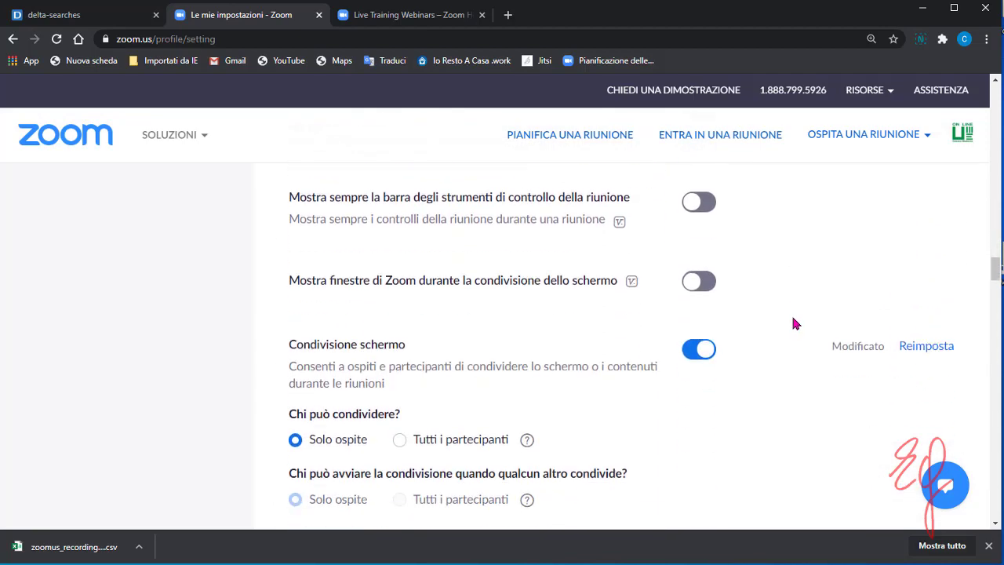
# - Turn the Condivisione schermo setting off and back on
pyautogui.click(690, 350)
pyautogui.click(695, 404)
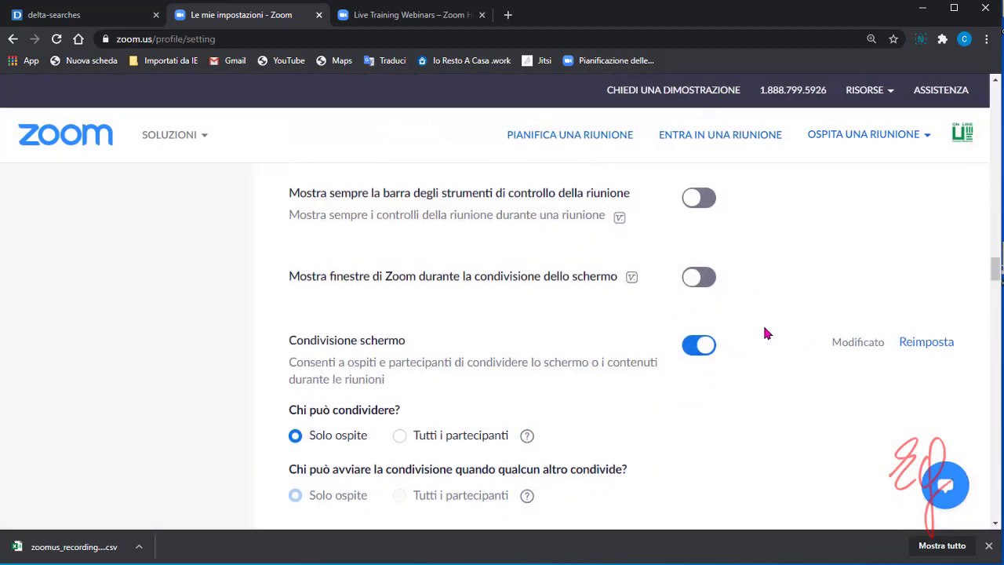
# - Examine the meeting settings from Condivisione schermo through Annotazione and Lavagna into the In riunione (Avanzata) section
pyautogui.scroll(-3, 754, 349)
pyautogui.scroll(-15, 759, 345)
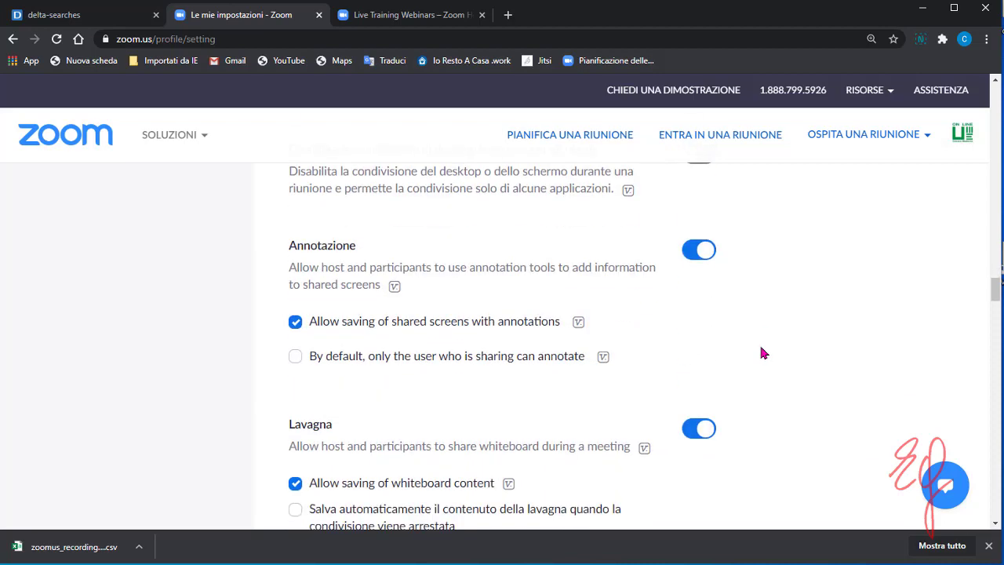
pyautogui.scroll(-2, 737, 265)
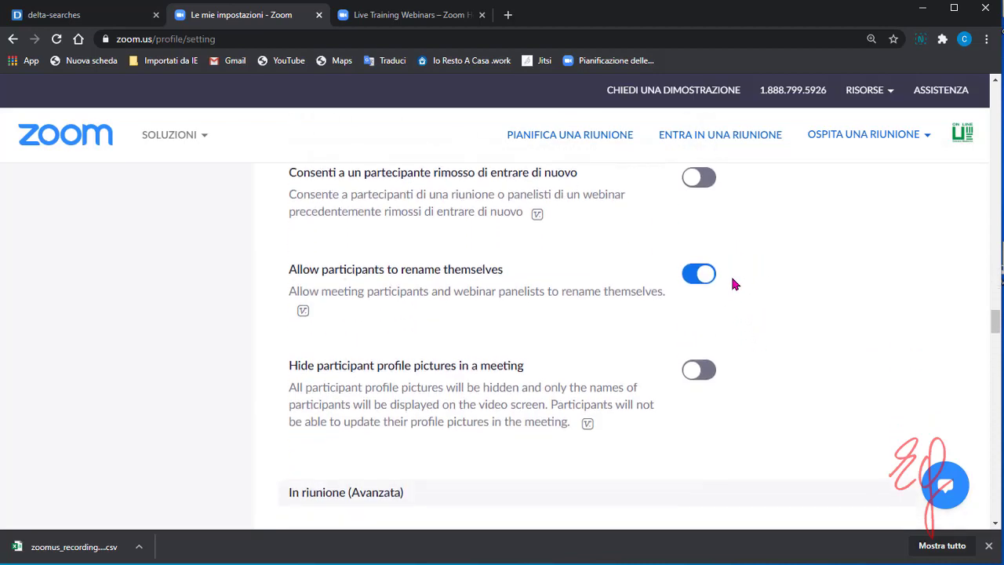
pyautogui.scroll(-7, 742, 290)
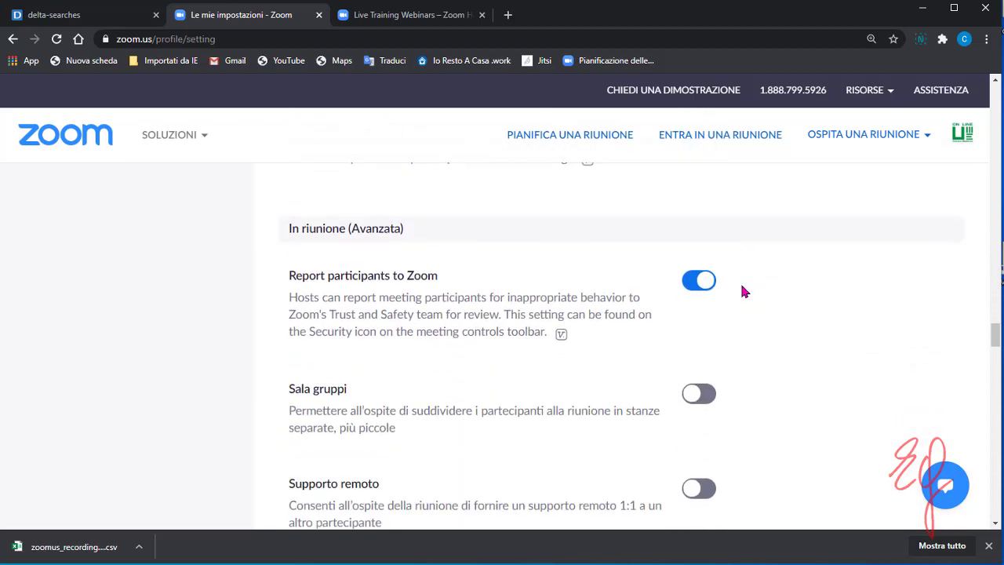
pyautogui.scroll(-5, 799, 293)
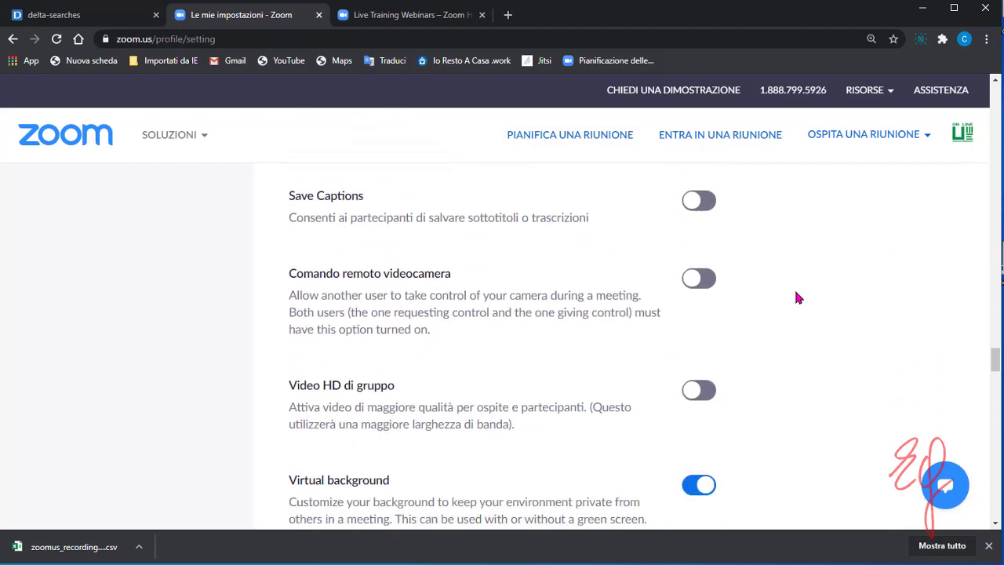
pyautogui.scroll(-1, 792, 295)
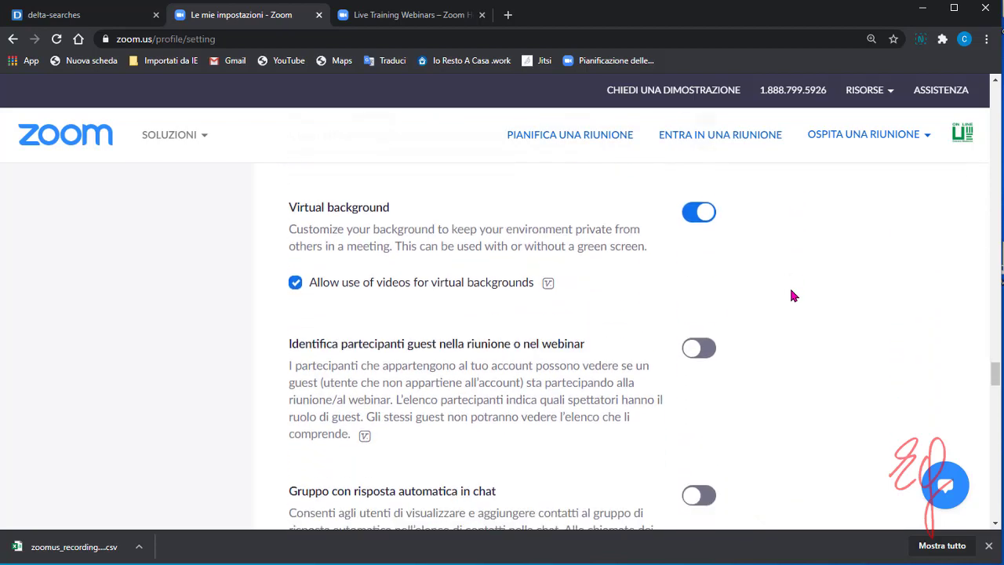
pyautogui.scroll(-2, 767, 271)
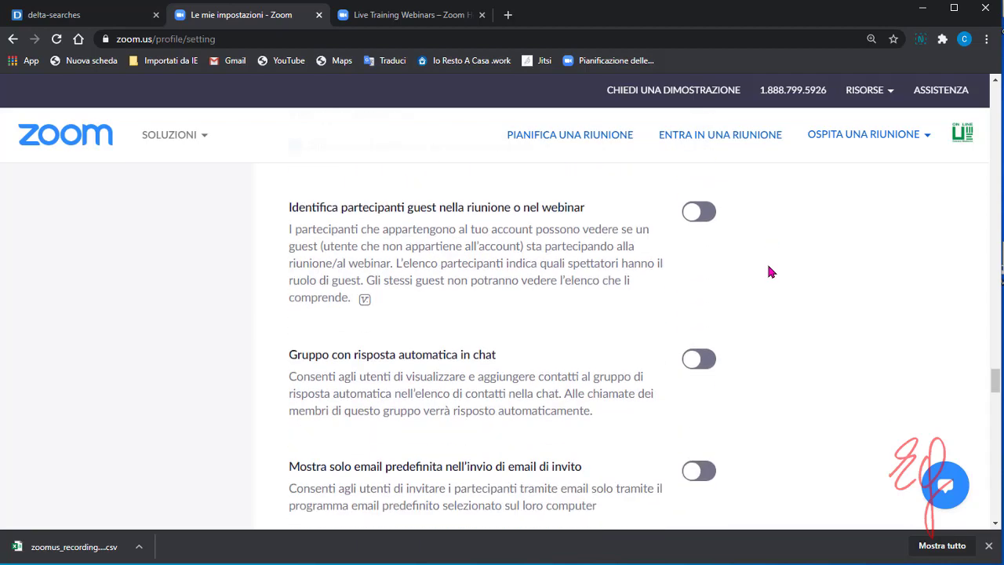
pyautogui.scroll(-2, 770, 272)
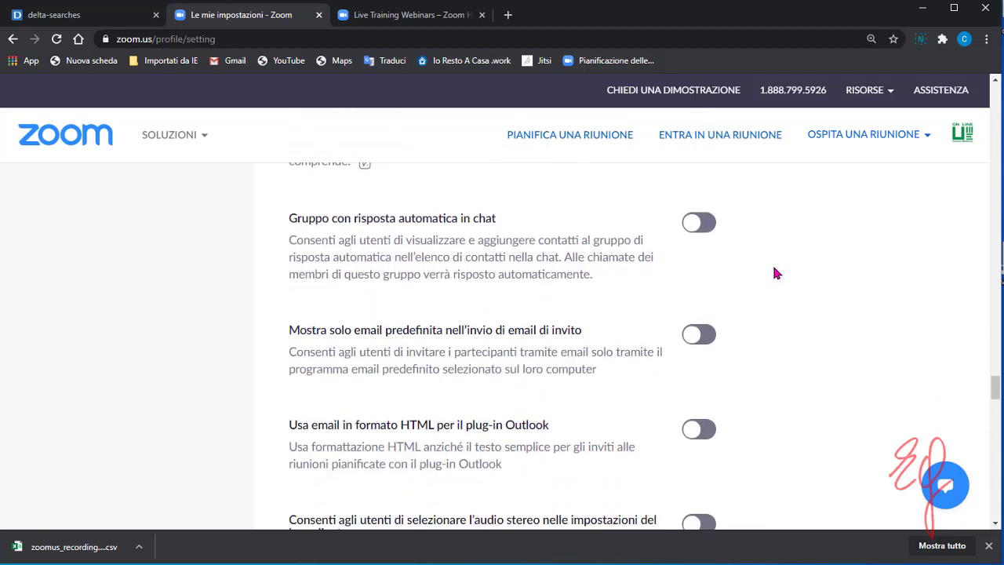
# - Examine the remaining settings under Notifica via email and Altro, including Email di invito and Privilegio di pianificazione
pyautogui.scroll(-7, 773, 272)
pyautogui.scroll(-12, 775, 272)
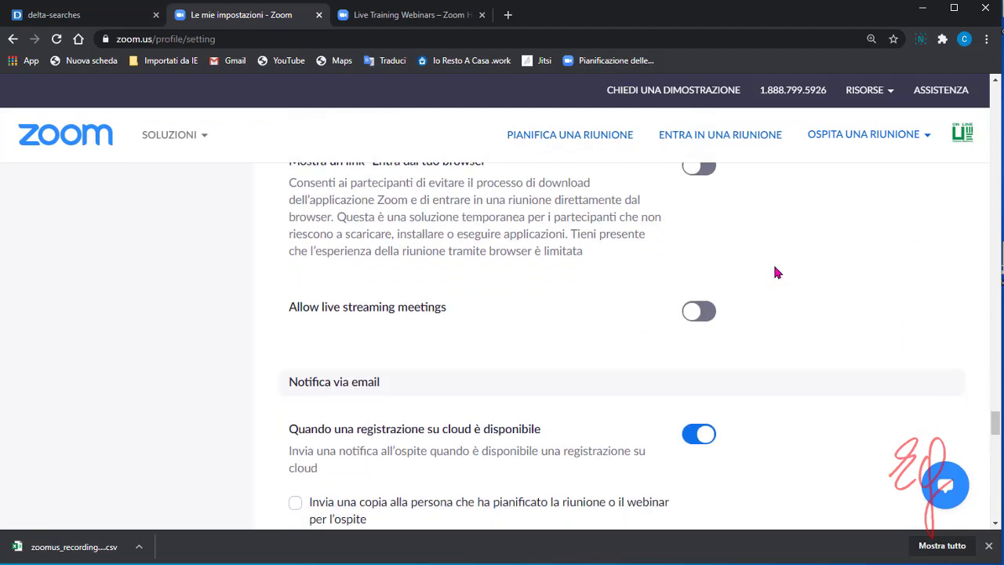
pyautogui.scroll(-5, 776, 272)
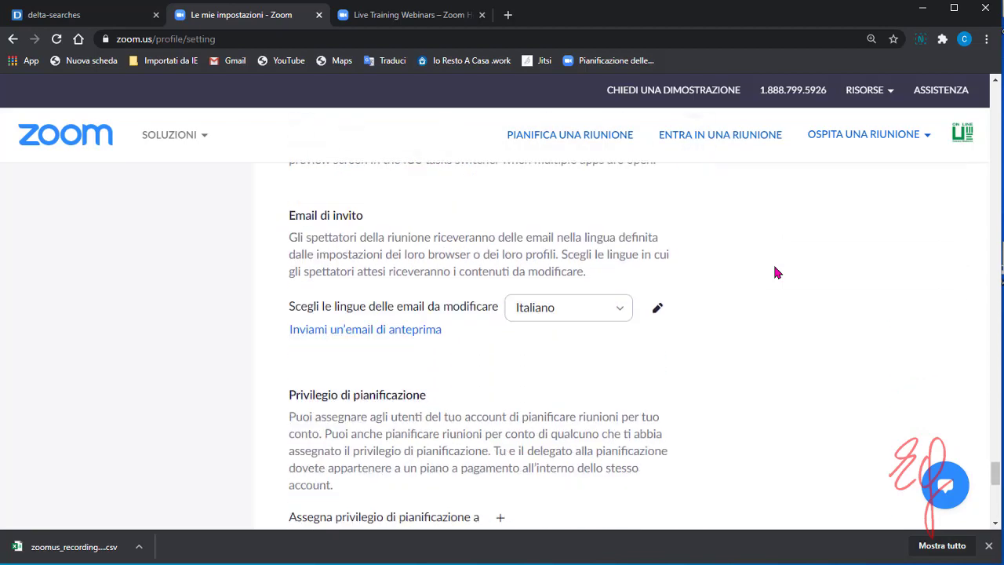
pyautogui.scroll(-2, 776, 270)
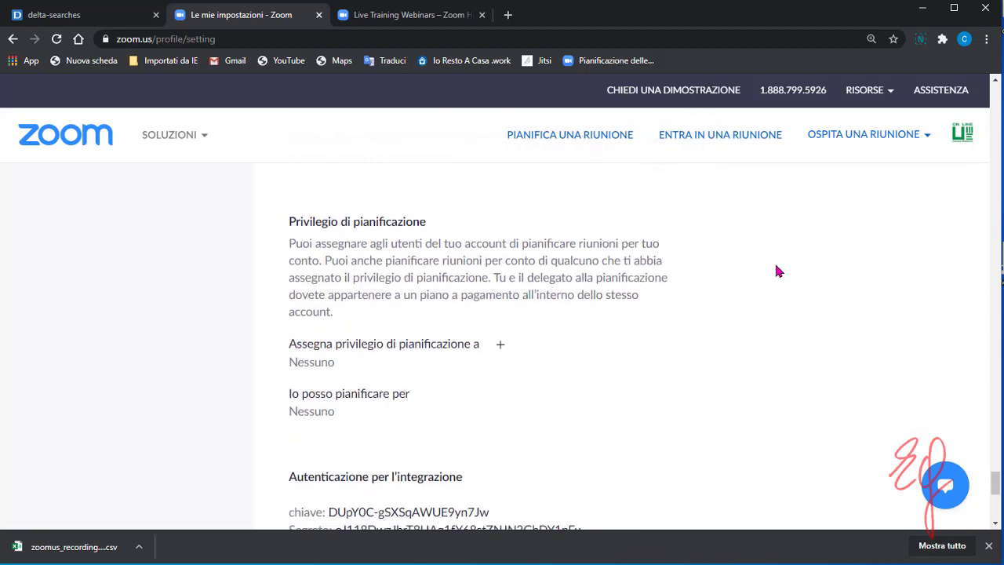
pyautogui.scroll(4, 776, 271)
pyautogui.scroll(3, 779, 271)
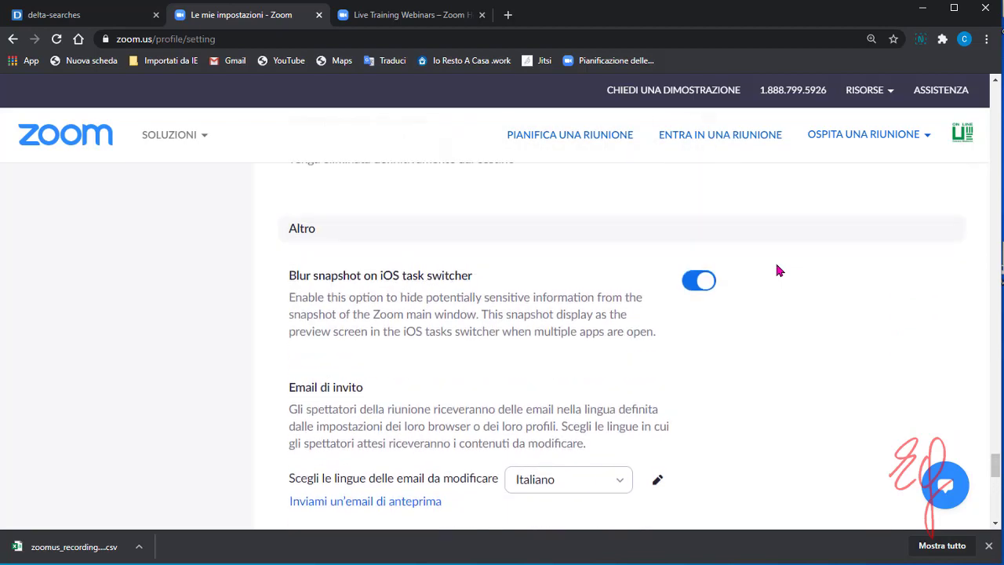
# - Under Condivisione schermo, set both who can share and who can start sharing while someone else shares to Tutti i partecipanti, consulting the sharing help
pyautogui.scroll(4, 778, 270)
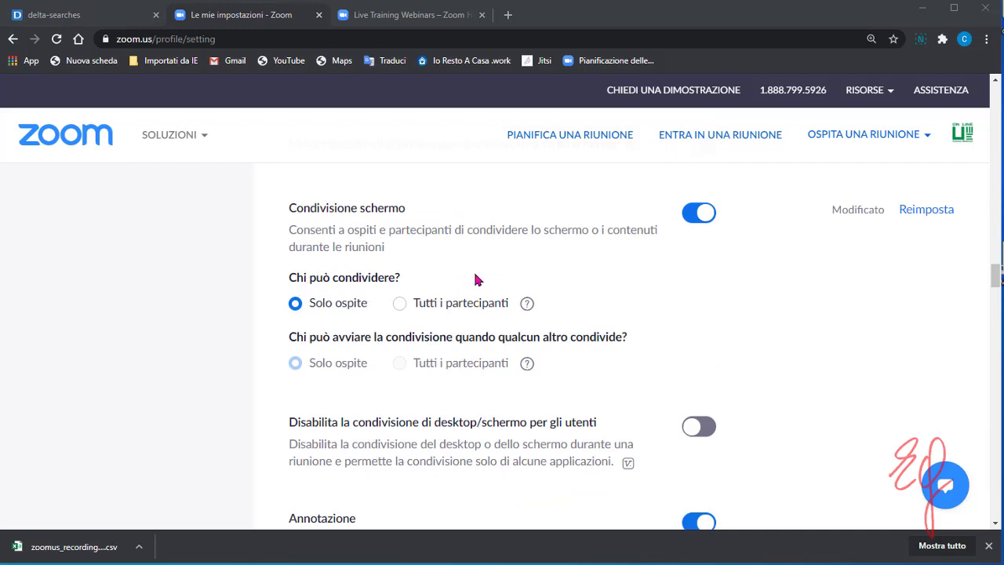
pyautogui.scroll(1, 474, 280)
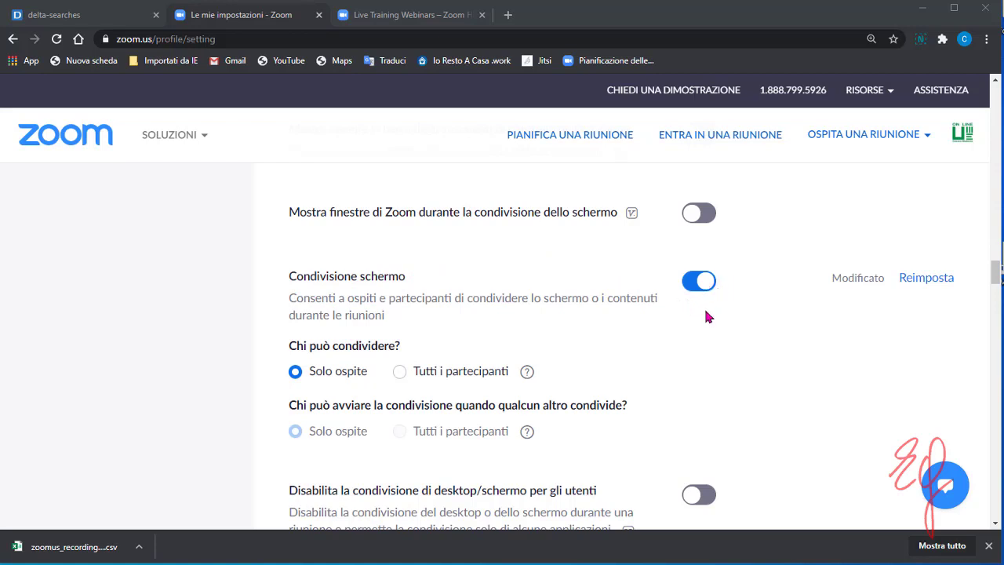
pyautogui.scroll(-1, 710, 311)
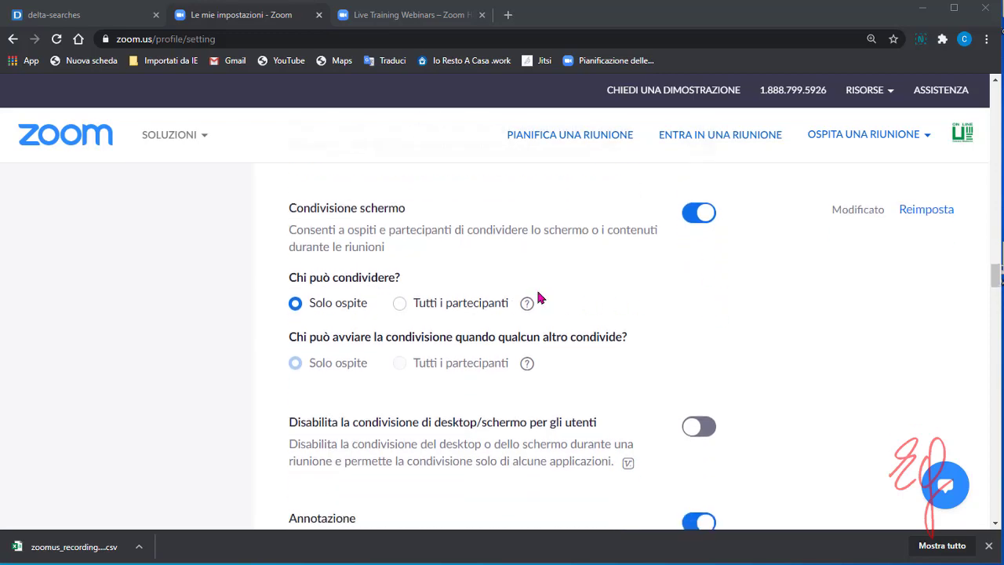
pyautogui.scroll(-1, 507, 294)
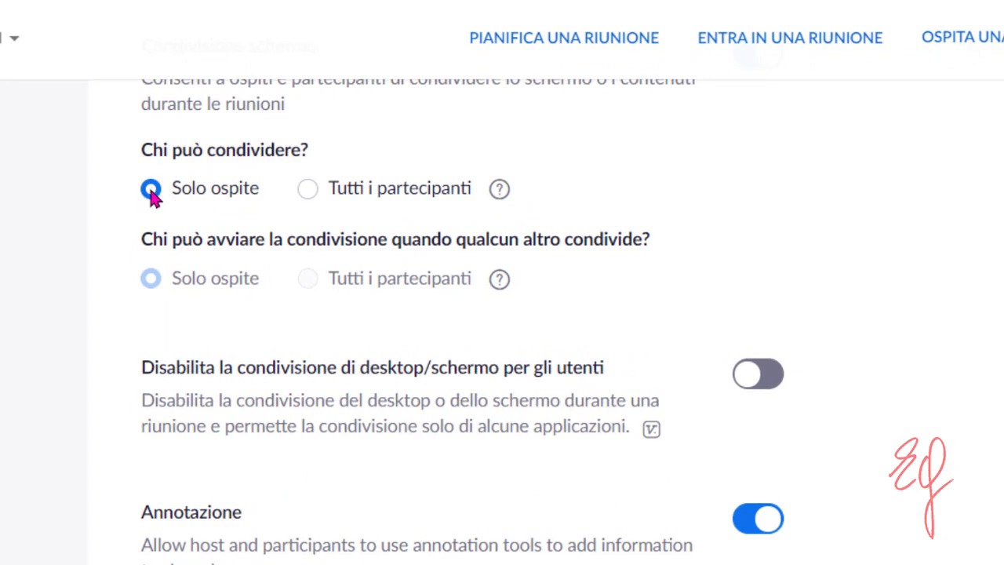
pyautogui.click(312, 191)
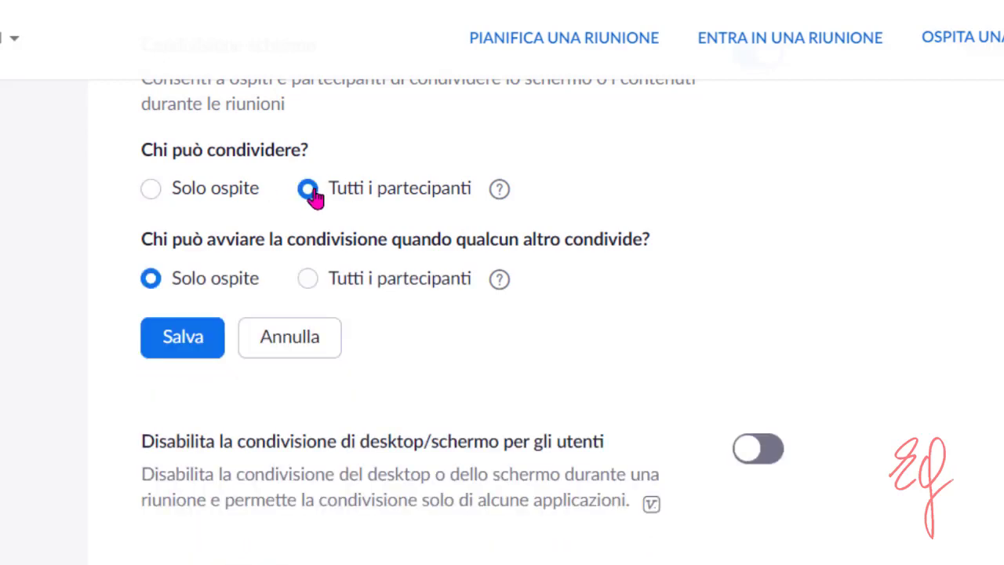
pyautogui.moveTo(502, 194)
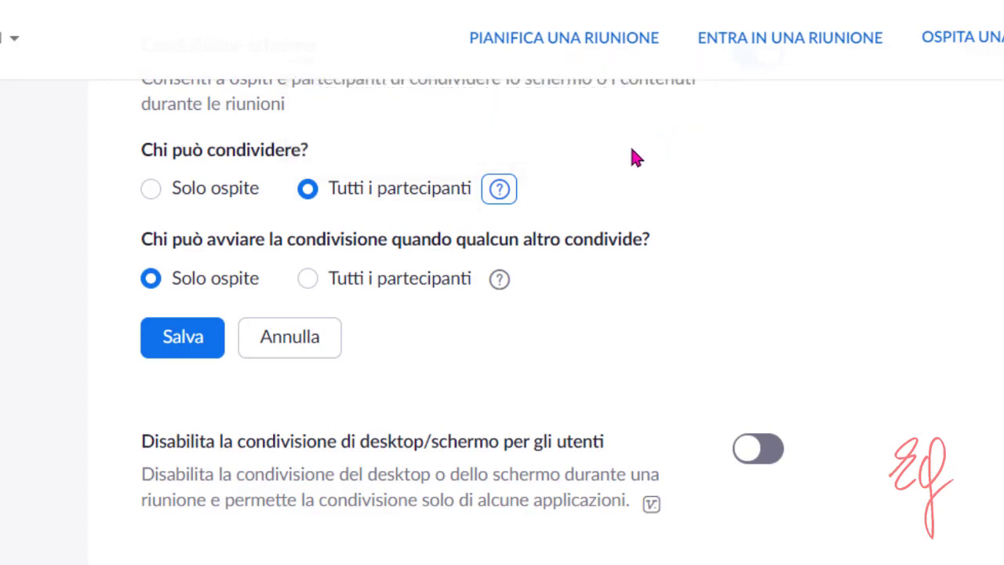
pyautogui.click(499, 189)
pyautogui.click(309, 279)
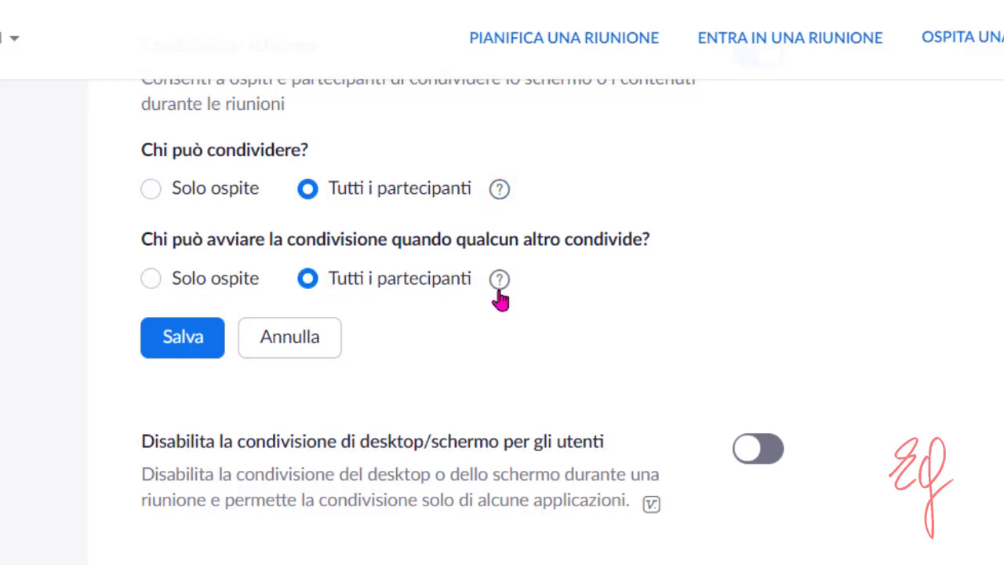
# - Set Chi può condividere? to Solo ospite and save the screen sharing options
pyautogui.moveTo(504, 287)
pyautogui.click(151, 192)
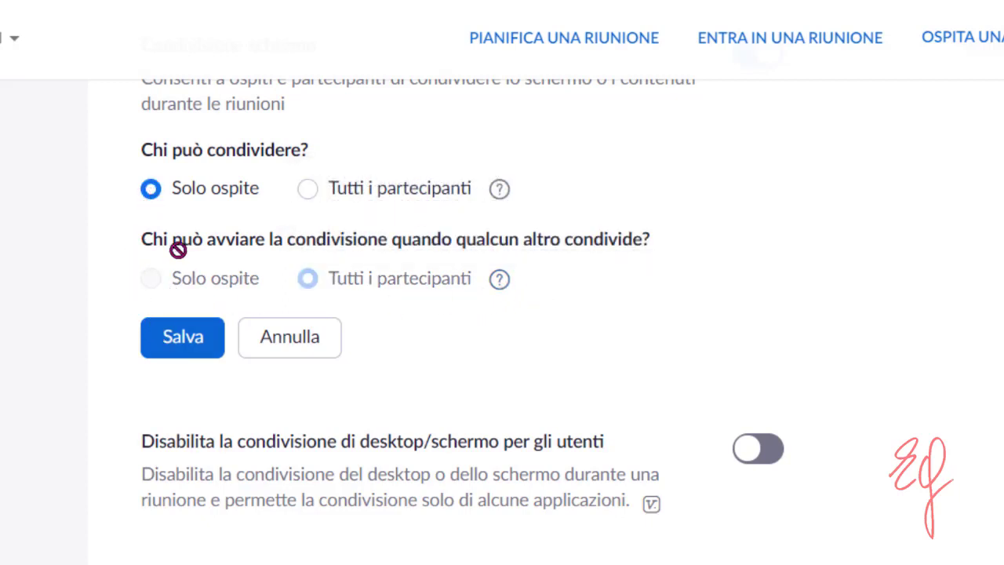
pyautogui.click(212, 326)
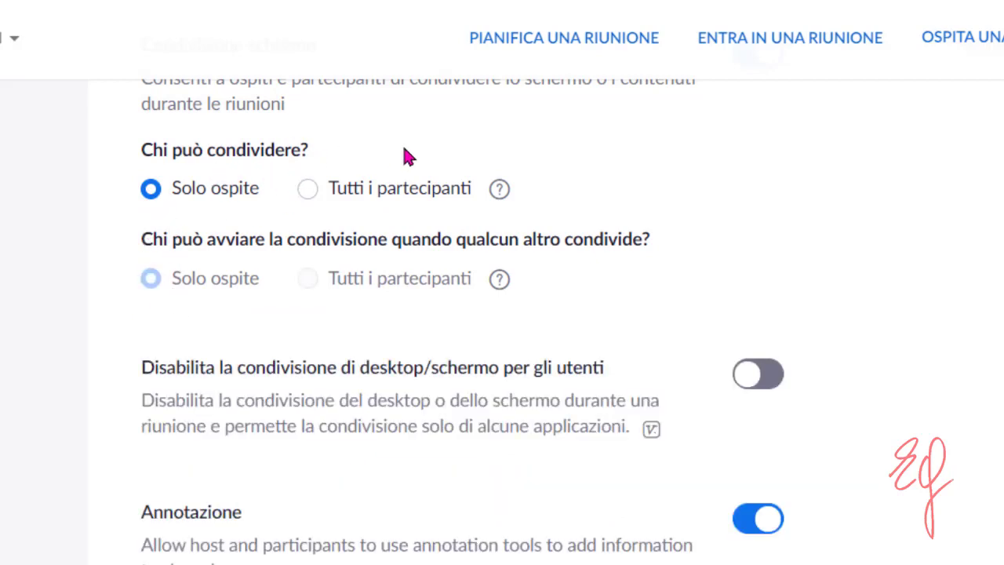
# - Return to the Security section at the beginning of the meeting settings
pyautogui.scroll(2, 404, 153)
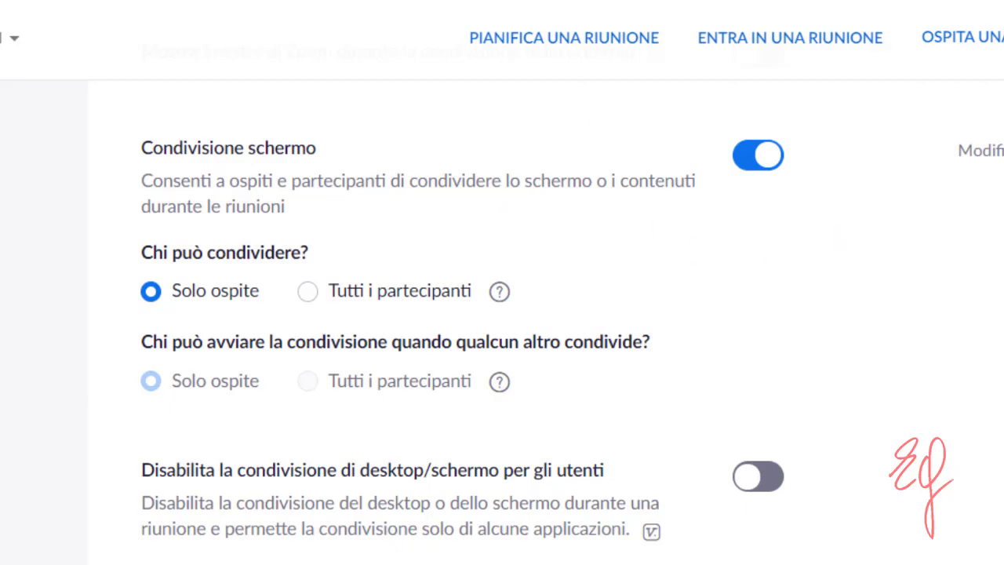
pyautogui.scroll(20, 829, 301)
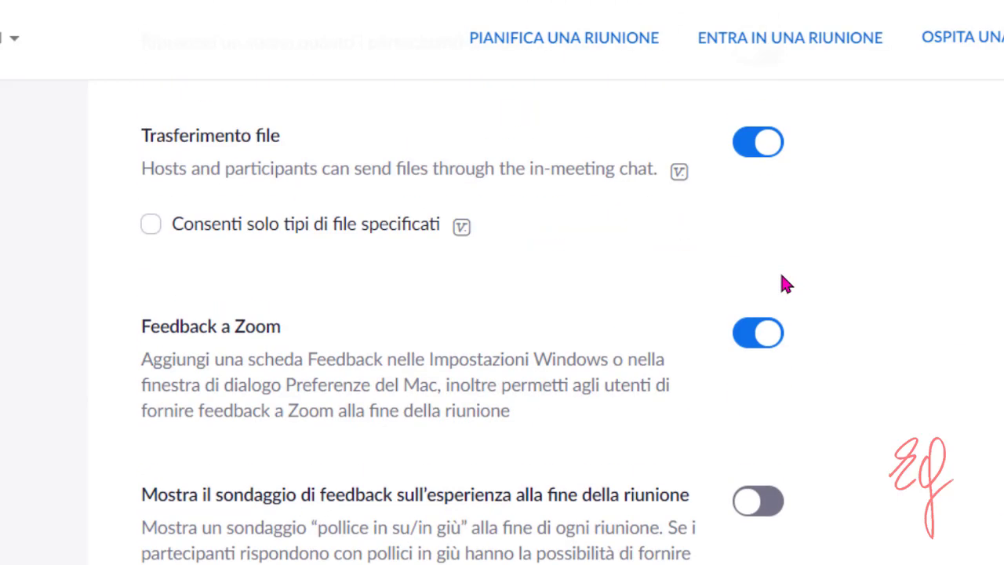
pyautogui.scroll(15, 784, 277)
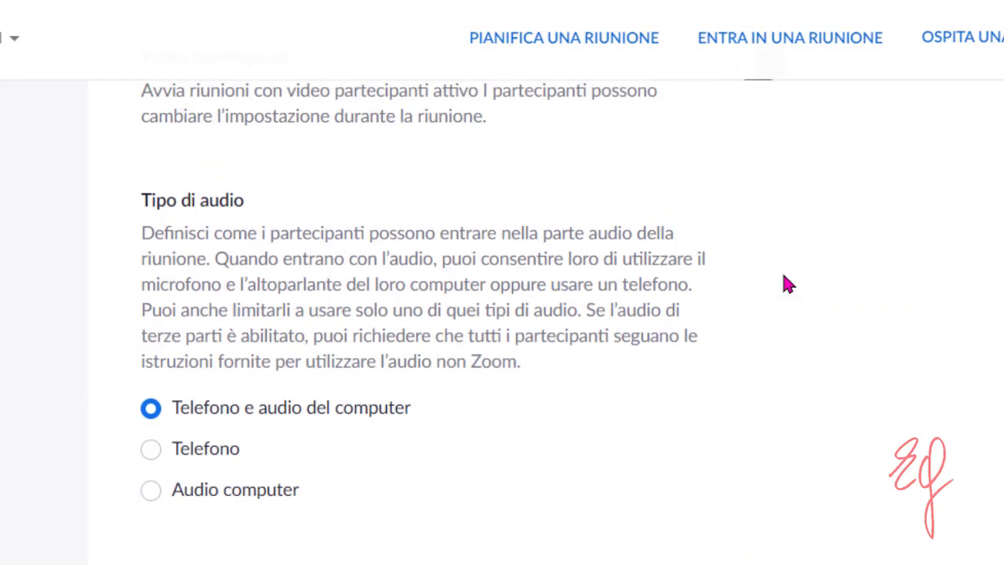
pyautogui.scroll(15, 946, 149)
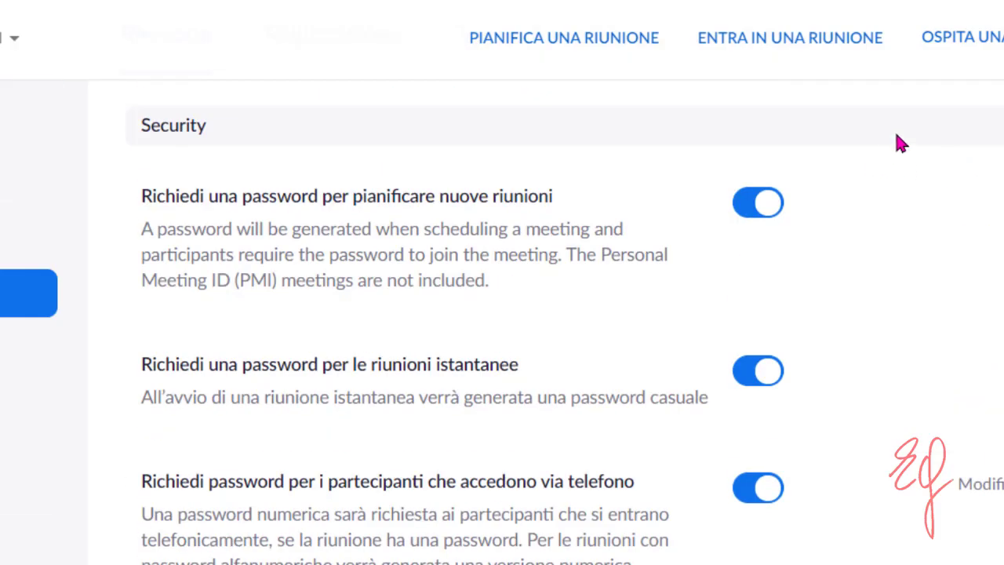